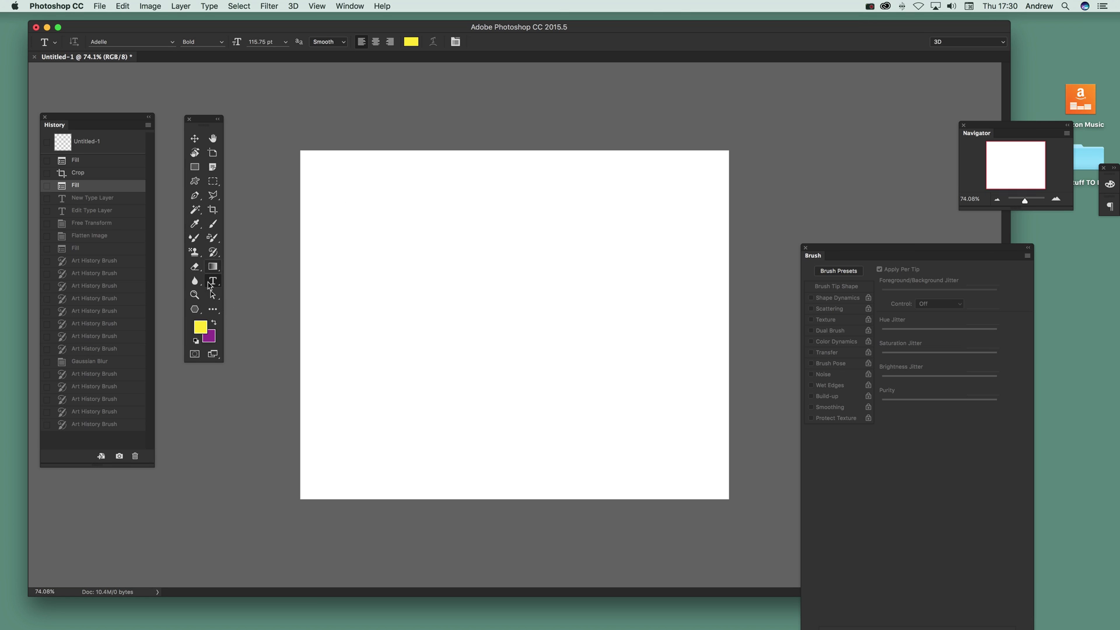
Add the word "magic" as purple text on the blank white canvas.
{"action": "left_click", "coordinate": [362, 306]}
{"action": "left_click", "coordinate": [216, 325]}
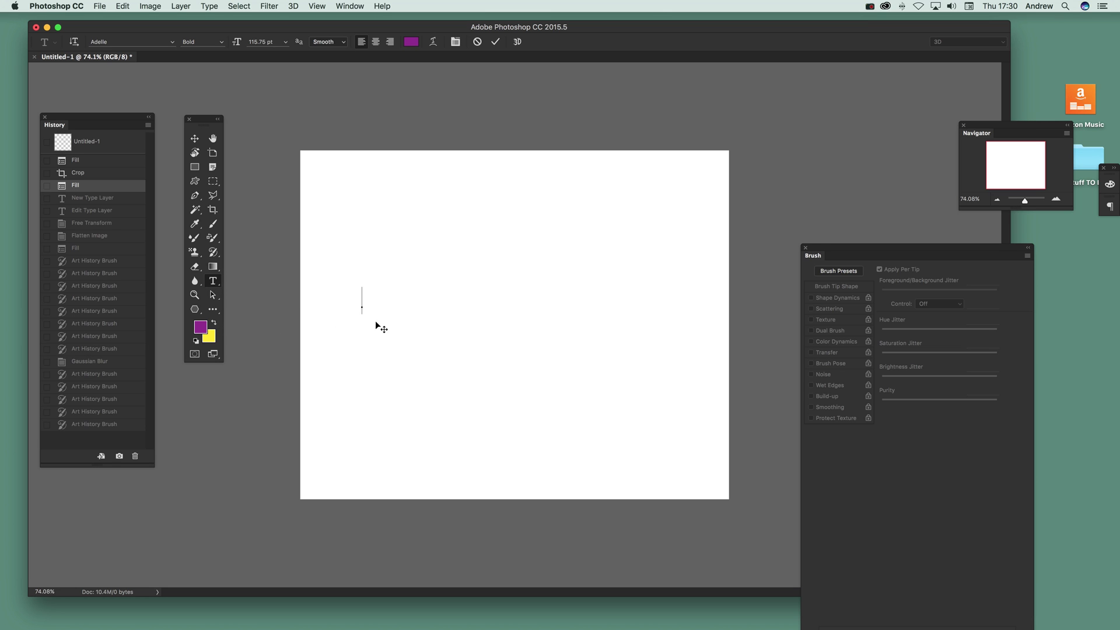
{"action": "type", "text": "magic"}
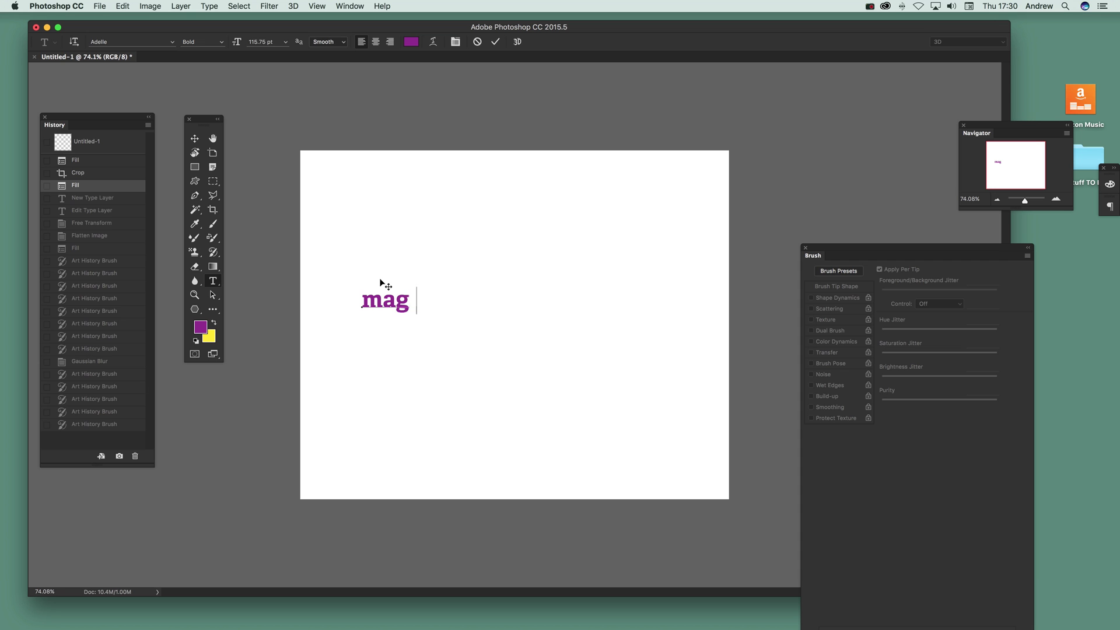
Enlarge the "magic" text to about 509 pt and position it near the middle of the canvas.
{"action": "left_click", "coordinate": [195, 138]}
{"action": "left_click_drag", "start_coordinate": [430, 314], "coordinate": [654, 420]}
{"action": "key", "text": "Return"}
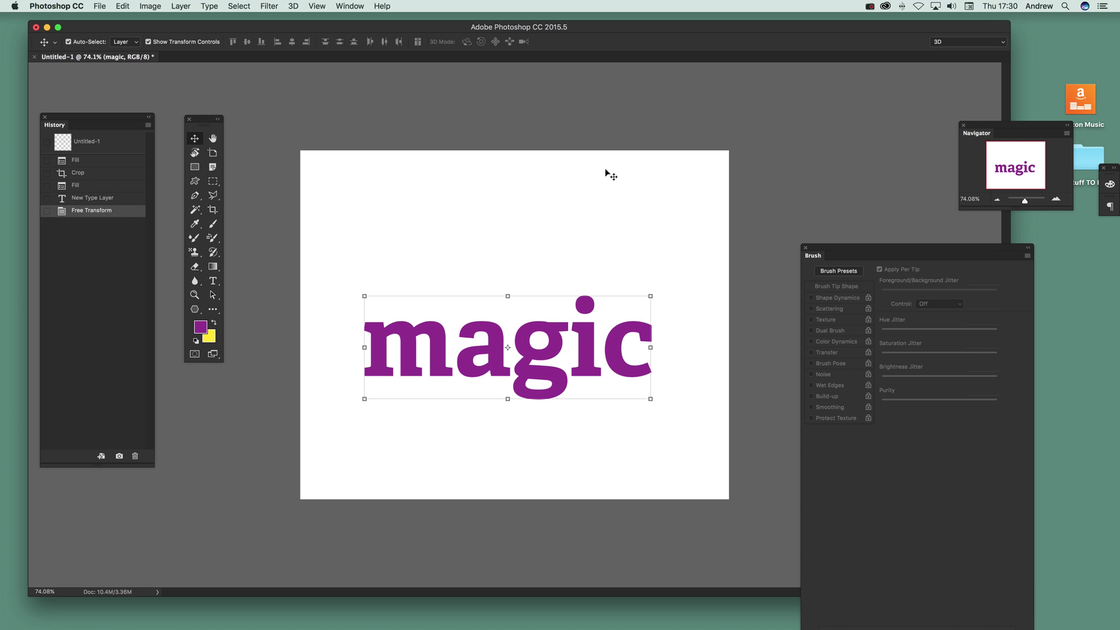
{"action": "left_click_drag", "start_coordinate": [435, 341], "coordinate": [422, 332]}
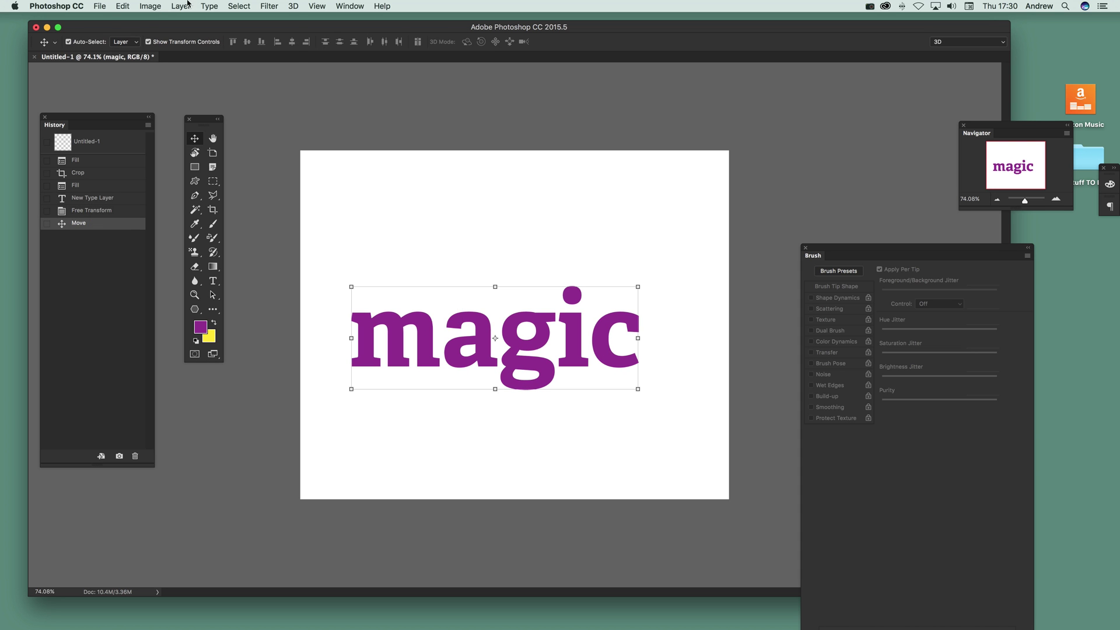
Flatten the "magic" image and save it as full-document history snapshot Snapshot 1.
{"action": "left_click", "coordinate": [185, 6]}
{"action": "left_click", "coordinate": [201, 420]}
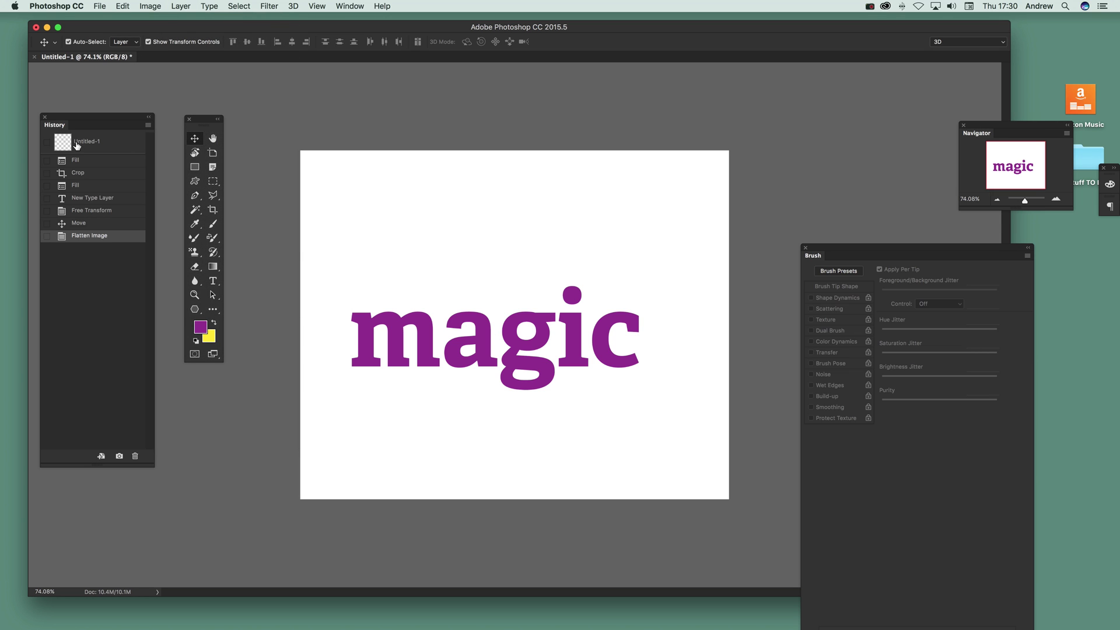
{"action": "left_click", "coordinate": [148, 126]}
{"action": "left_click", "coordinate": [198, 158]}
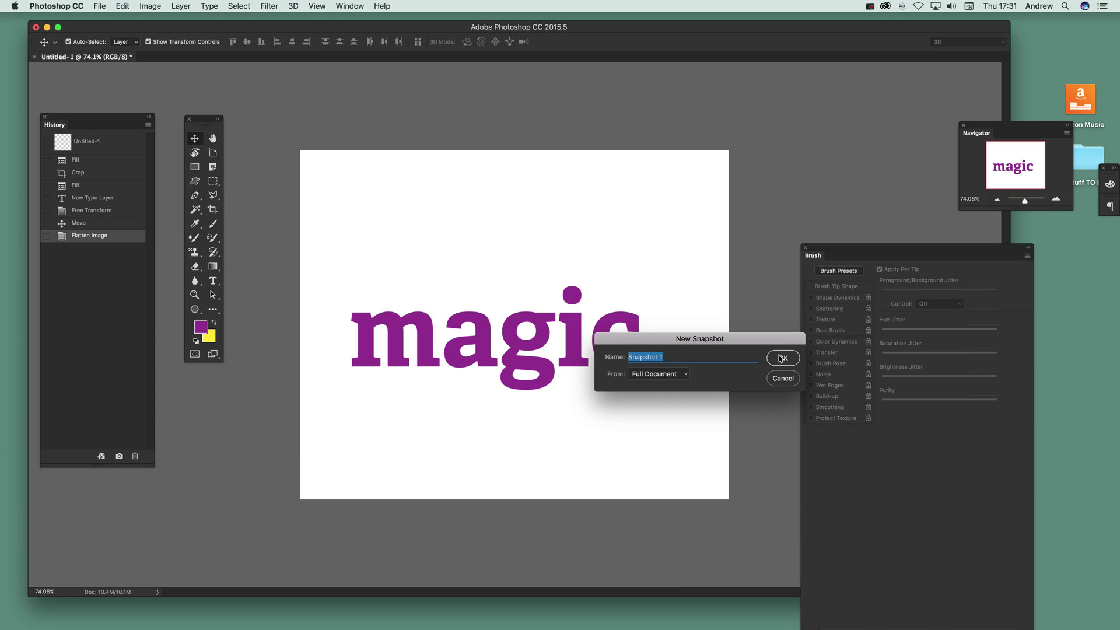
{"action": "left_click", "coordinate": [781, 359]}
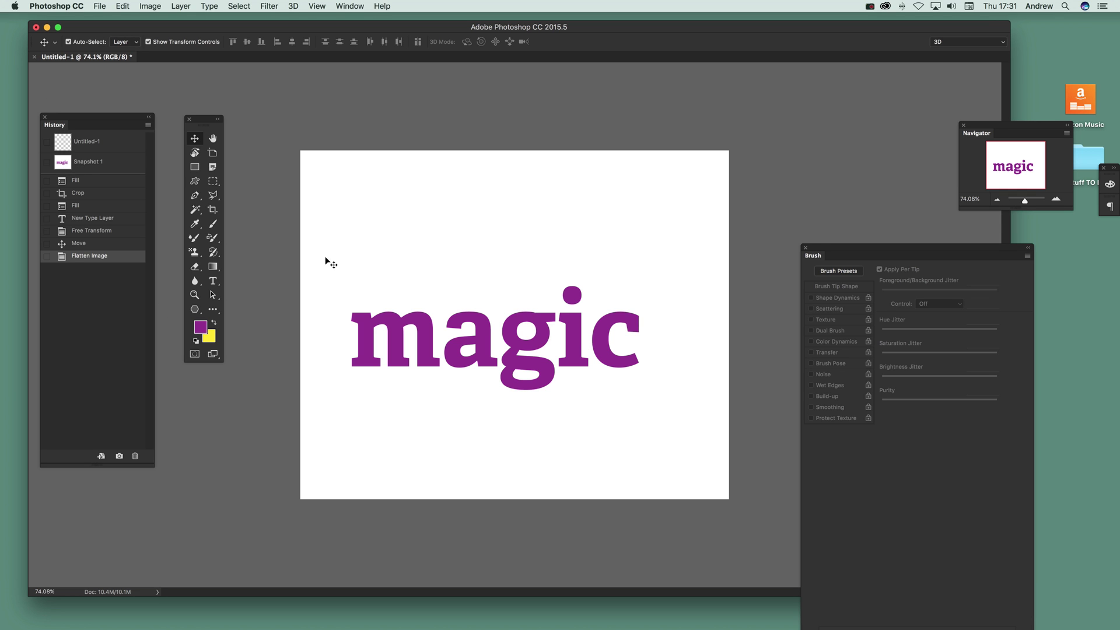
Undo the flattening, replace the text with "desert" and recolour it yellow.
{"action": "key", "text": "super+z"}
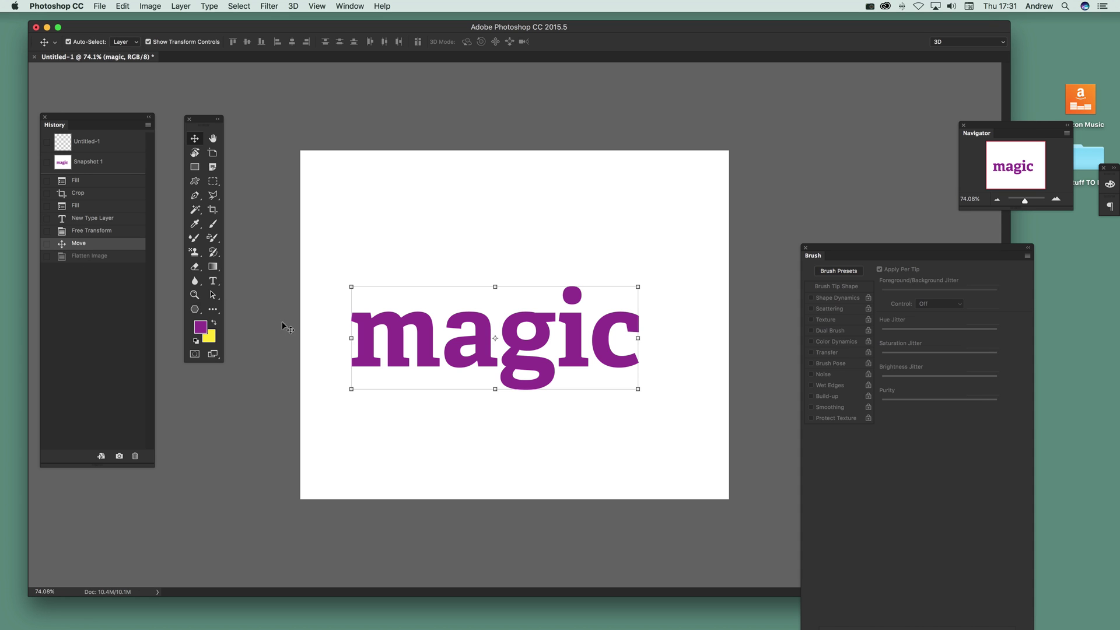
{"action": "left_click", "coordinate": [213, 281]}
{"action": "left_click_drag", "start_coordinate": [362, 345], "coordinate": [632, 379]}
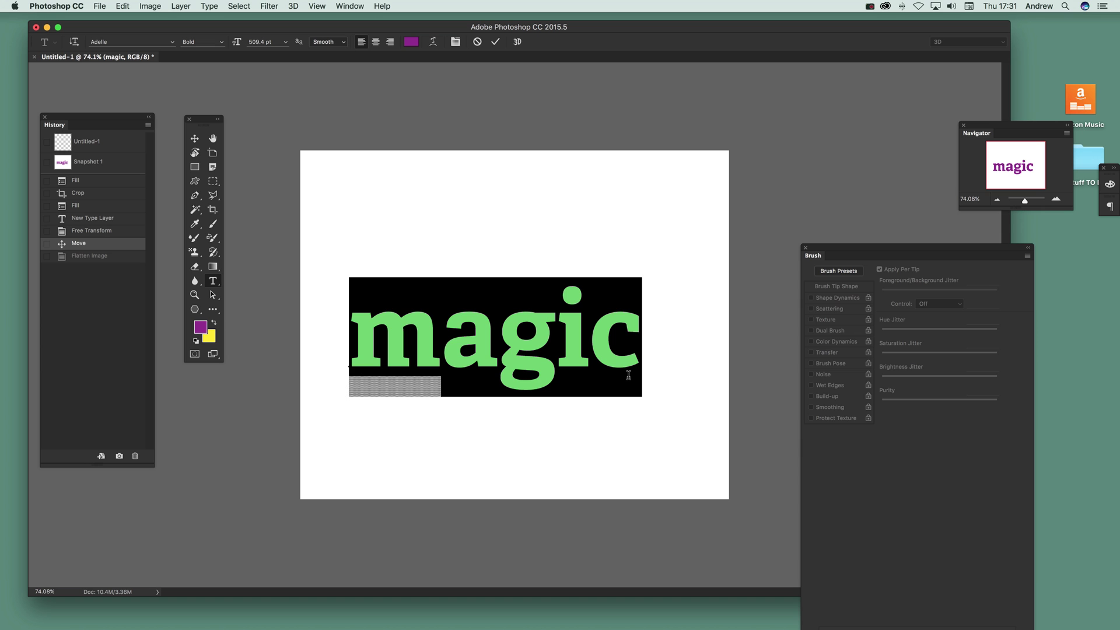
{"action": "type", "text": "desert"}
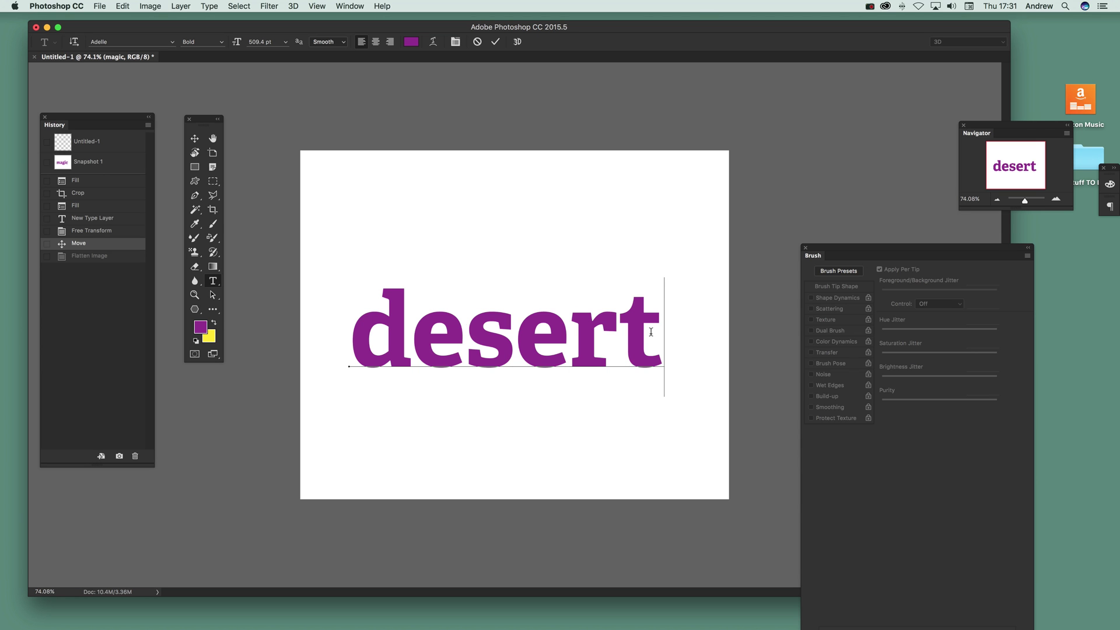
{"action": "double_click", "coordinate": [651, 332]}
{"action": "left_click", "coordinate": [212, 325]}
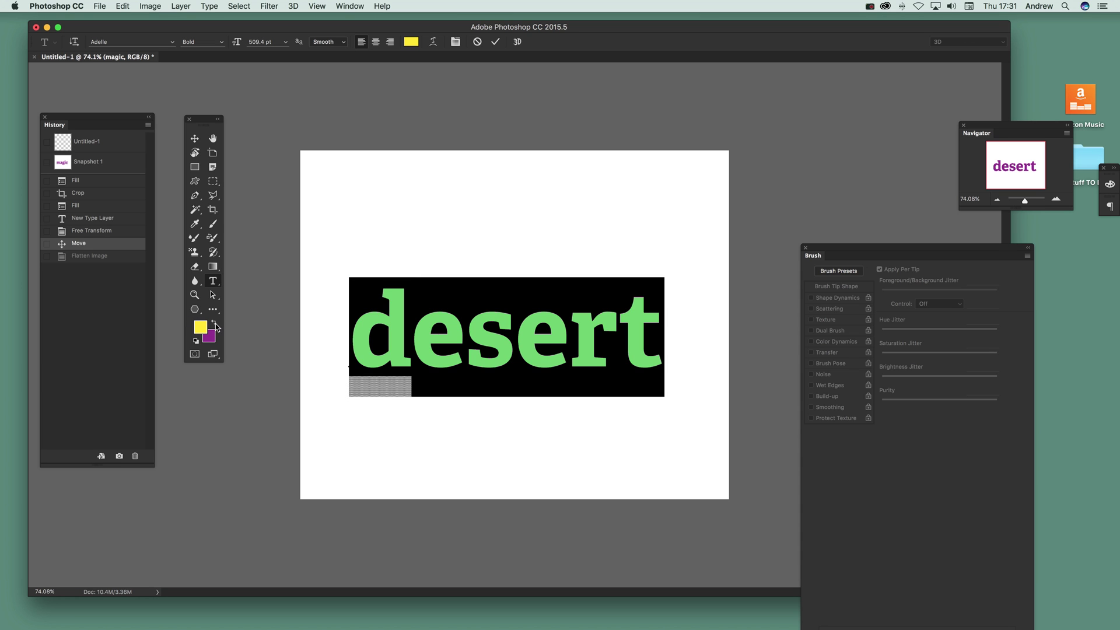
{"action": "left_click", "coordinate": [496, 42]}
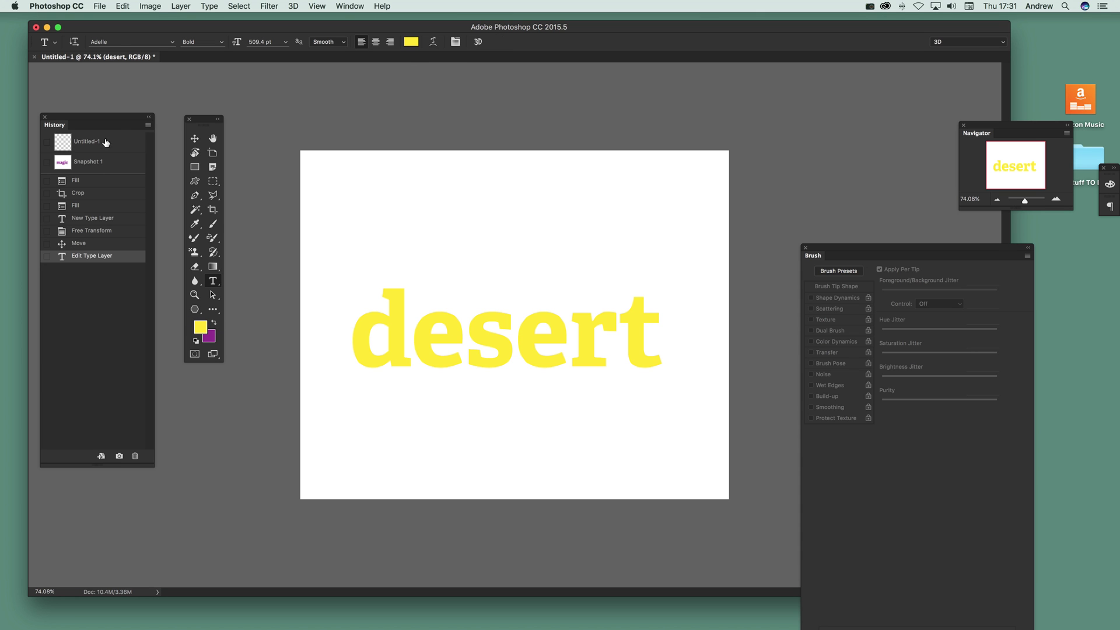
Move the yellow "desert" text to the upper part of the canvas and flatten the image.
{"action": "left_click", "coordinate": [195, 138]}
{"action": "left_click_drag", "start_coordinate": [447, 320], "coordinate": [425, 252]}
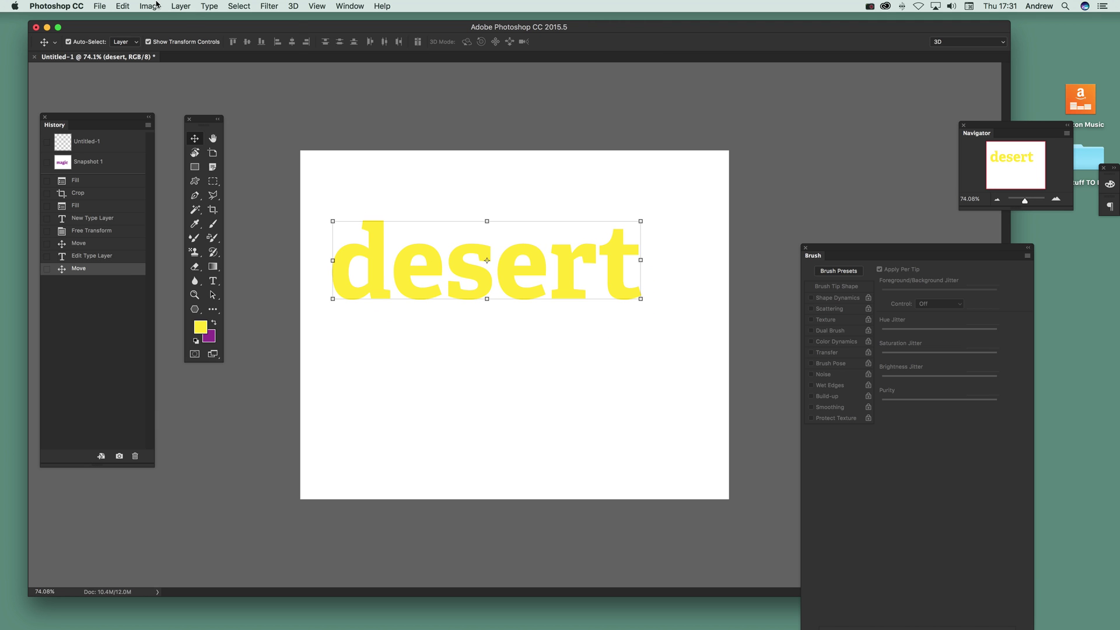
{"action": "left_click", "coordinate": [179, 6]}
{"action": "left_click", "coordinate": [202, 420]}
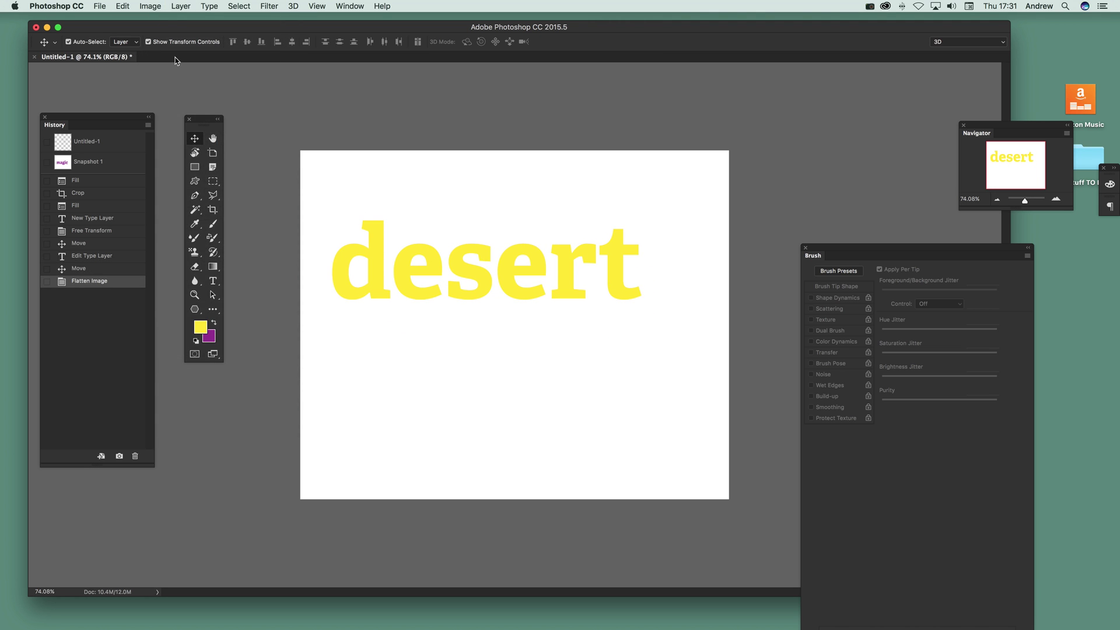
Save the flattened "desert" image as full-document history snapshot Snapshot 2.
{"action": "left_click", "coordinate": [148, 125]}
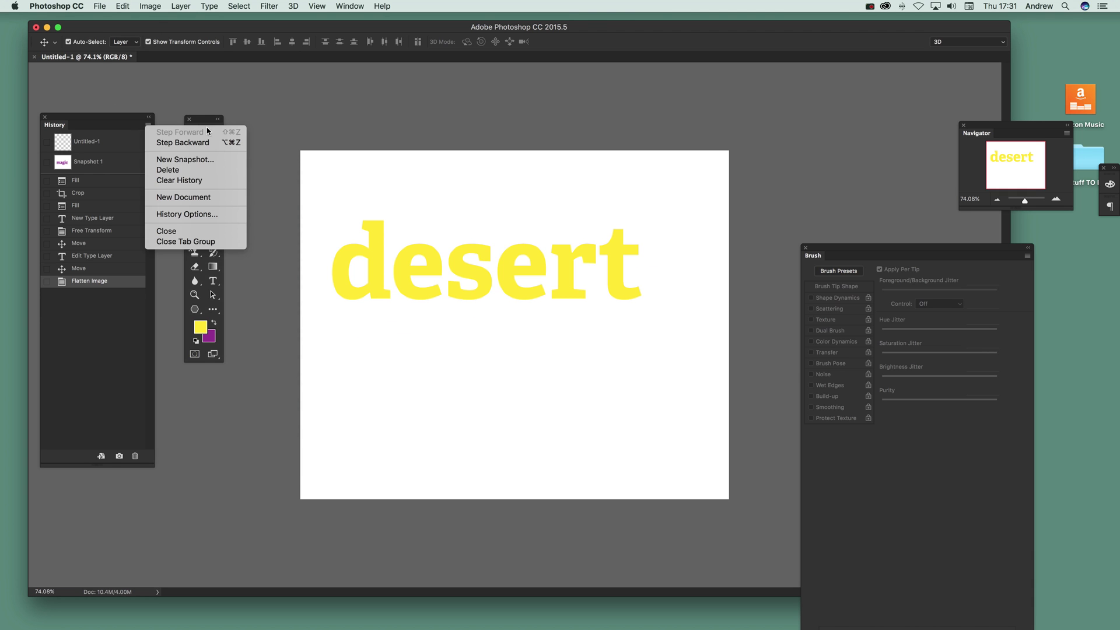
{"action": "left_click", "coordinate": [185, 159]}
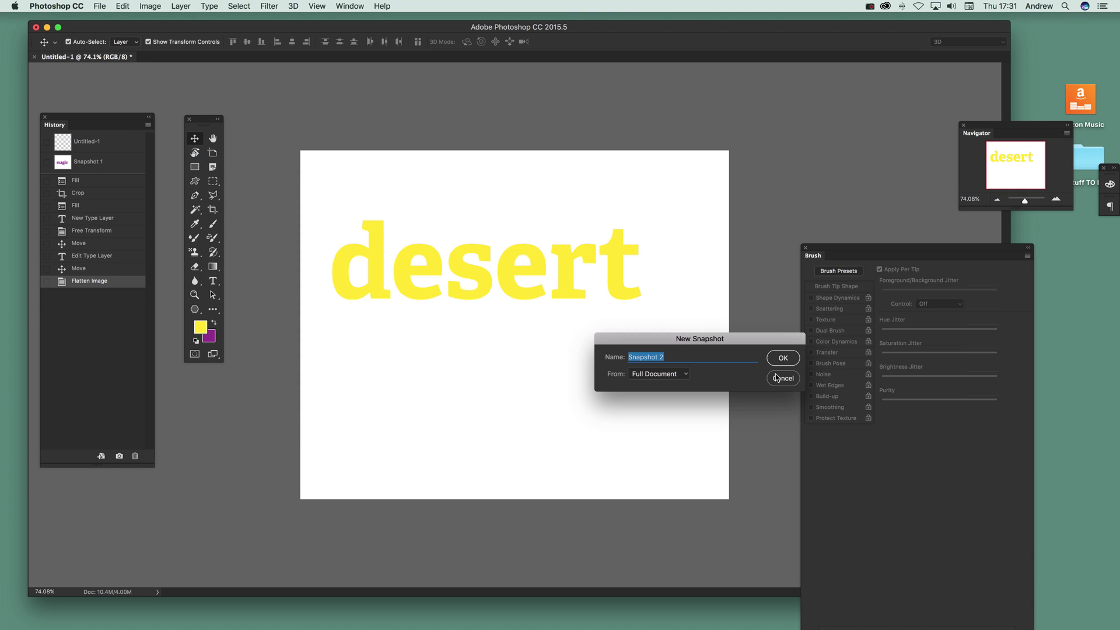
{"action": "left_click", "coordinate": [788, 359]}
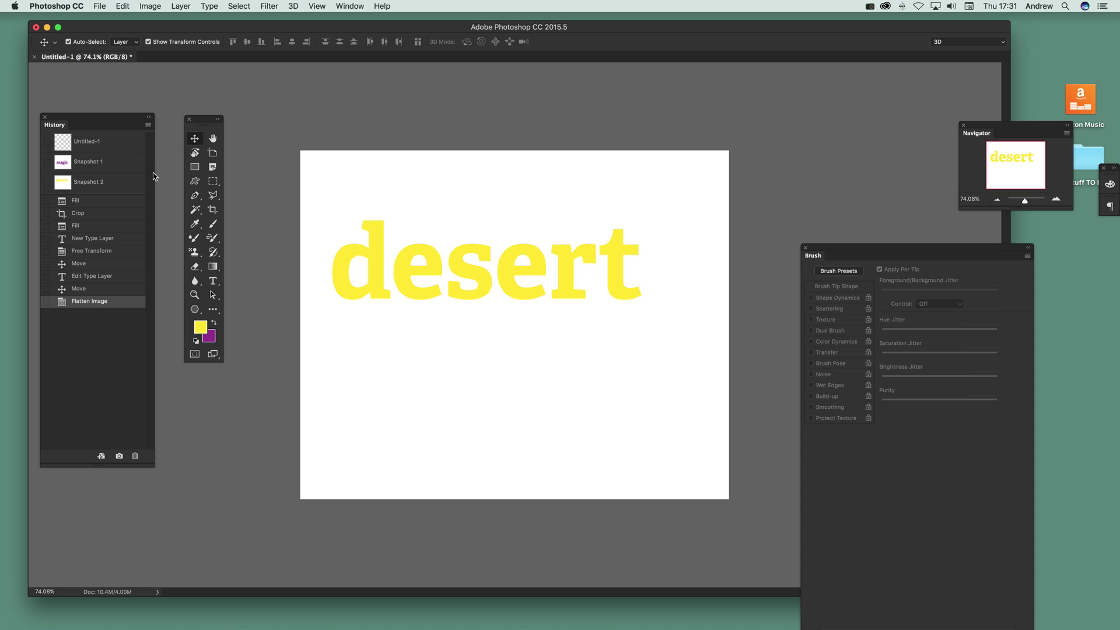
Return to the Edit Type Layer history state and delete the "desert" text layer.
{"action": "left_click", "coordinate": [89, 290]}
{"action": "left_click", "coordinate": [95, 276]}
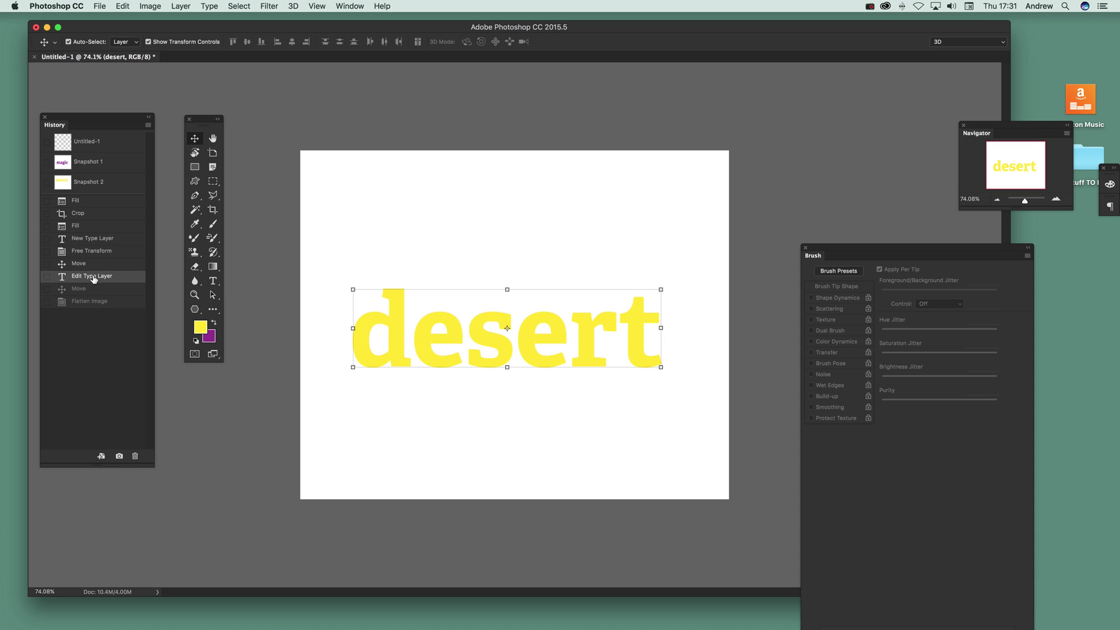
{"action": "key", "text": "Delete"}
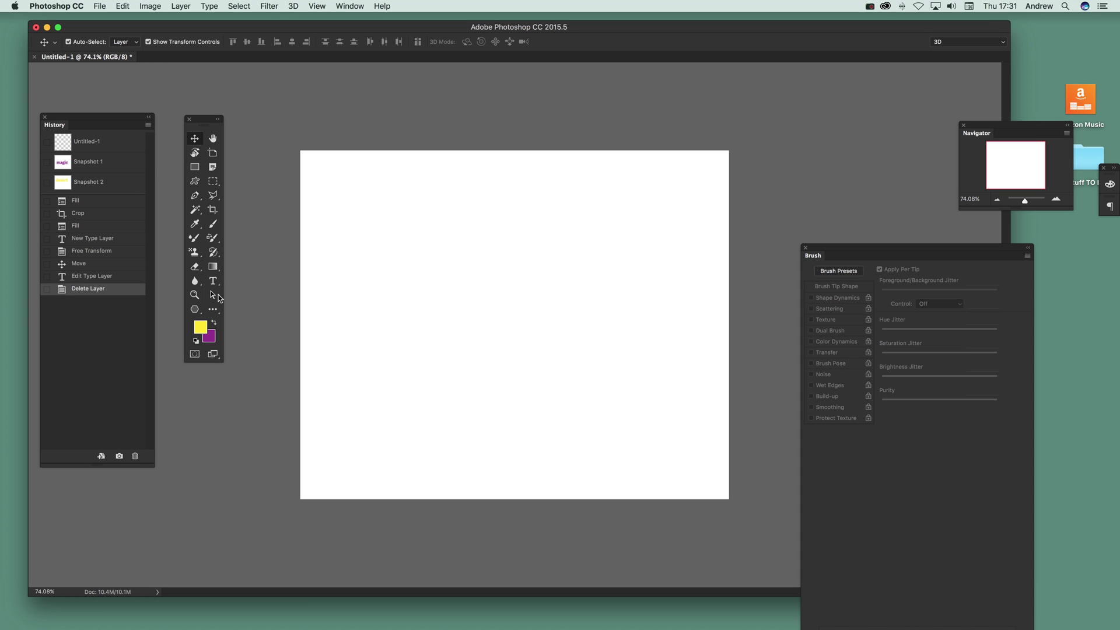
Start a new text line near the canvas's upper-left corner and set its colour to blue 0c8ed1.
{"action": "left_click", "coordinate": [213, 282]}
{"action": "left_click", "coordinate": [325, 184]}
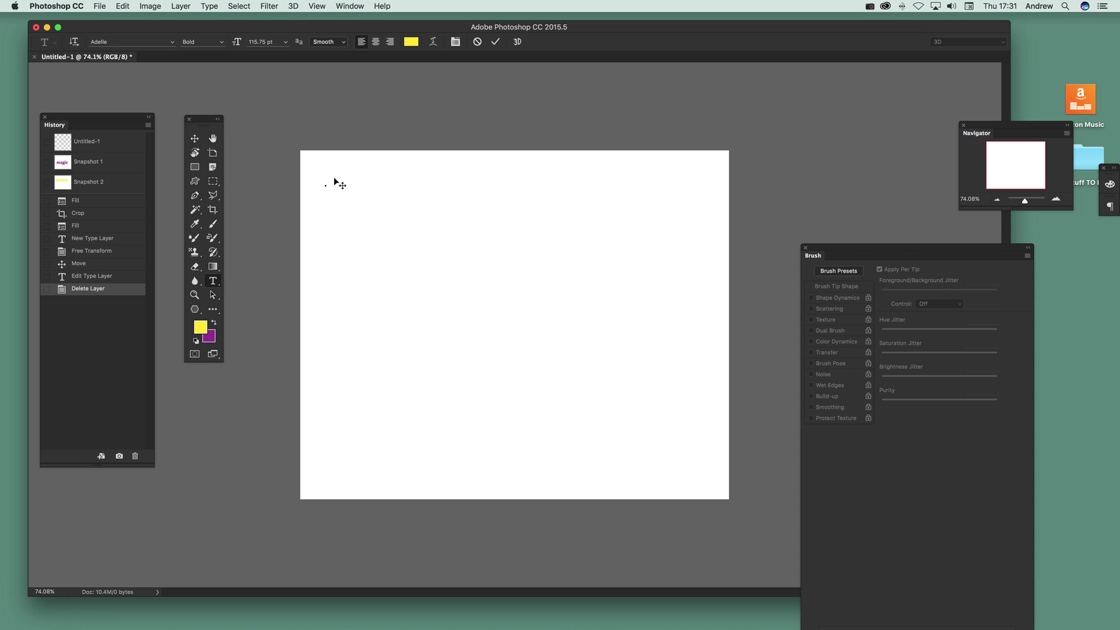
{"action": "left_click", "coordinate": [412, 41]}
{"action": "left_click", "coordinate": [735, 321]}
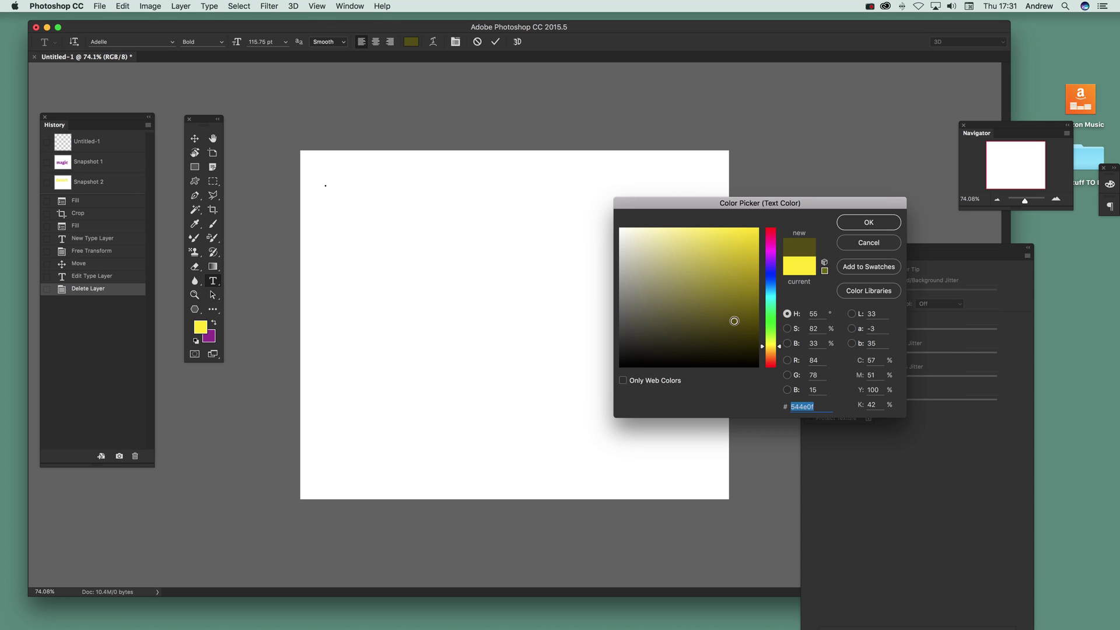
{"action": "left_click", "coordinate": [771, 290]}
{"action": "left_click", "coordinate": [750, 252]}
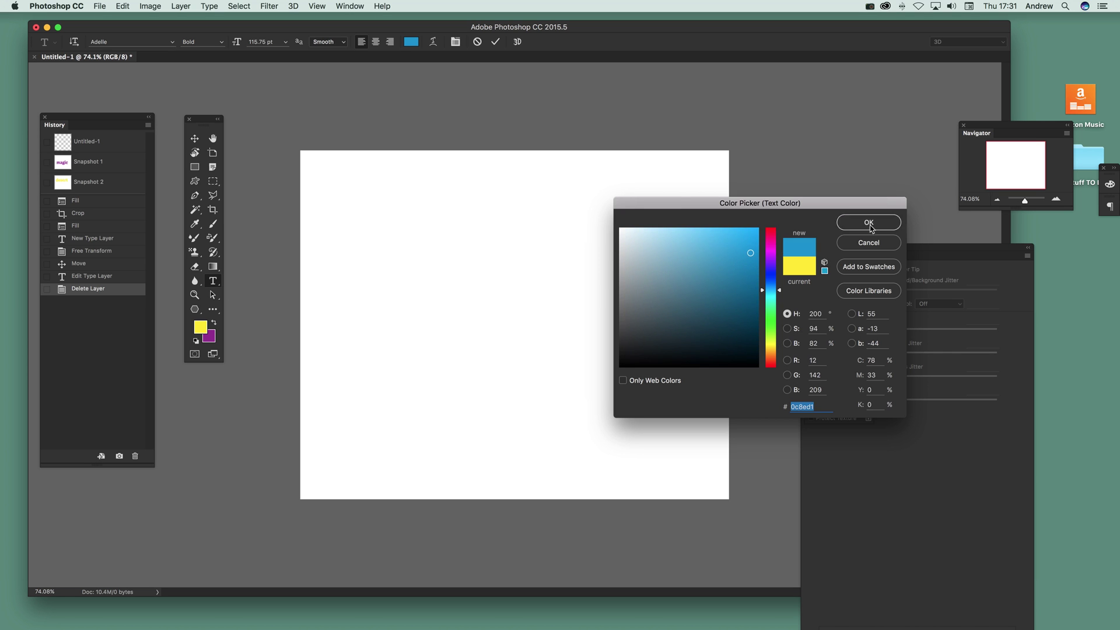
{"action": "left_click", "coordinate": [874, 221]}
Fill the canvas with eleven lines of random lowercase letters, starting with "dcfdjkhdehdskjhdksjhkjdshd".
{"action": "type", "text": "dcfdjkhdehdskjhdksjhkjdshd"}
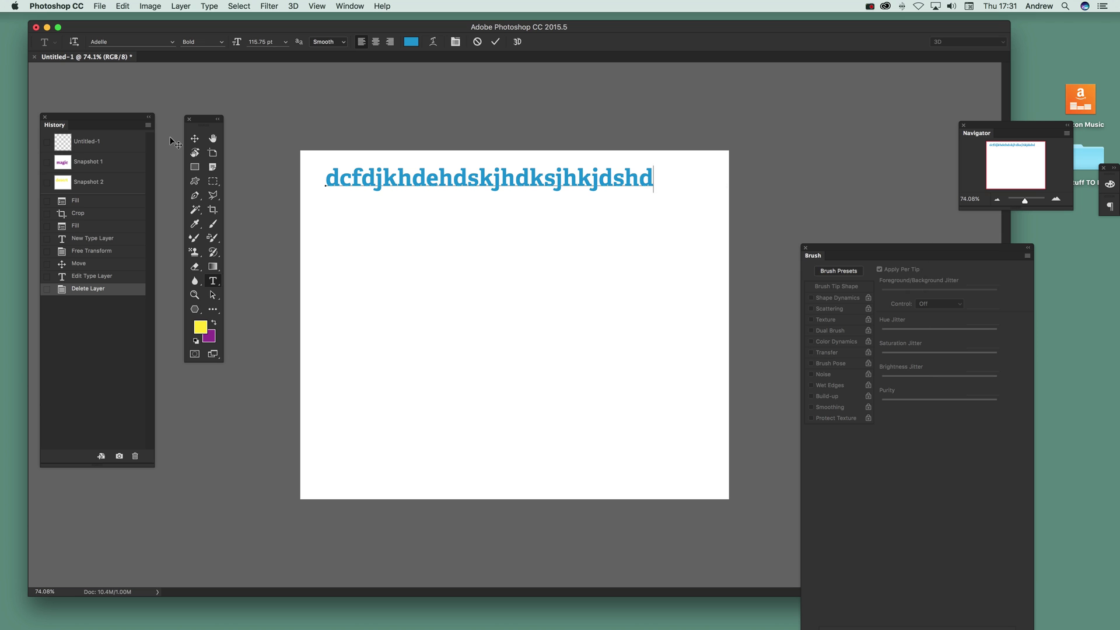
{"action": "key", "text": "Return"}
{"action": "type", "text": "dsdsuidsauio"}
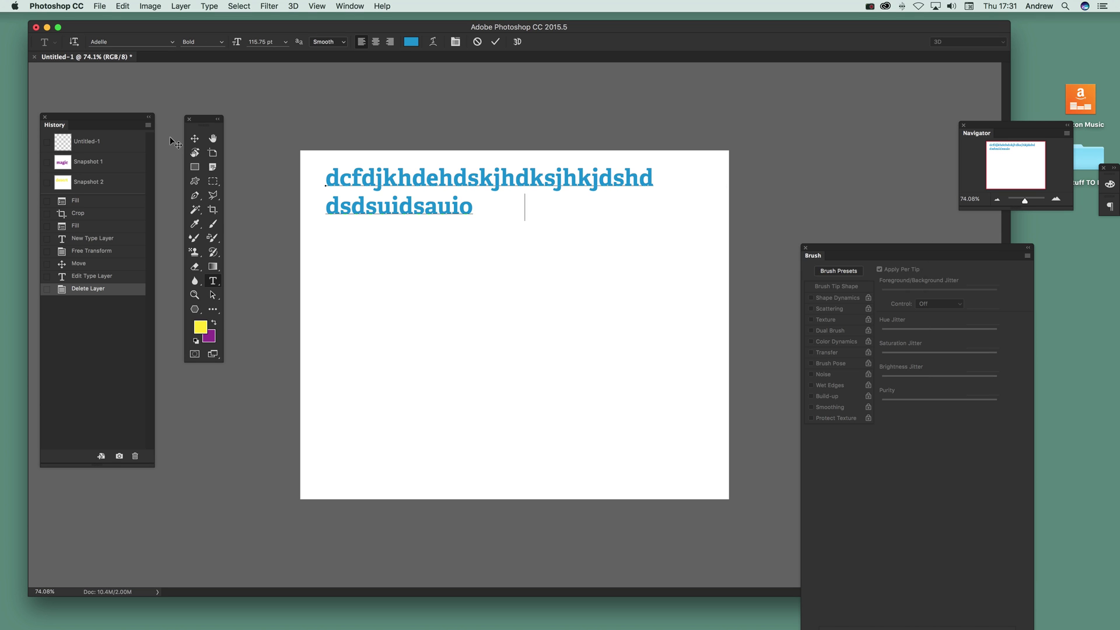
{"action": "type", "text": "sdaosdaoiudsaou sdsdhdskjhsadkjh"}
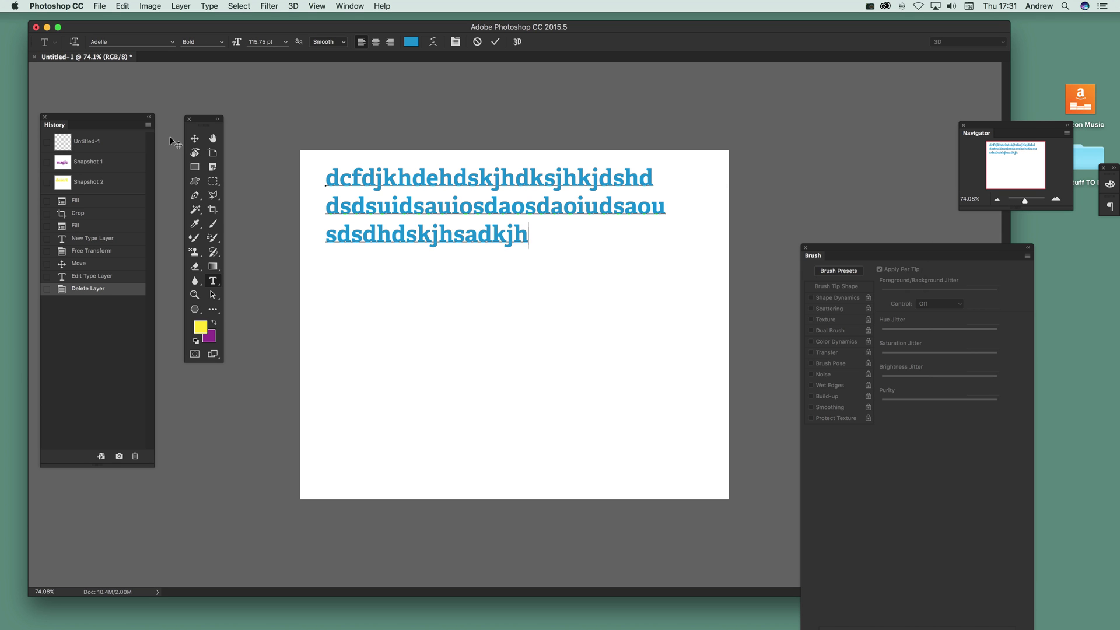
{"action": "type", "text": "dsakjhdsakjh dssdhsdadsahhdsakhhkhhh"}
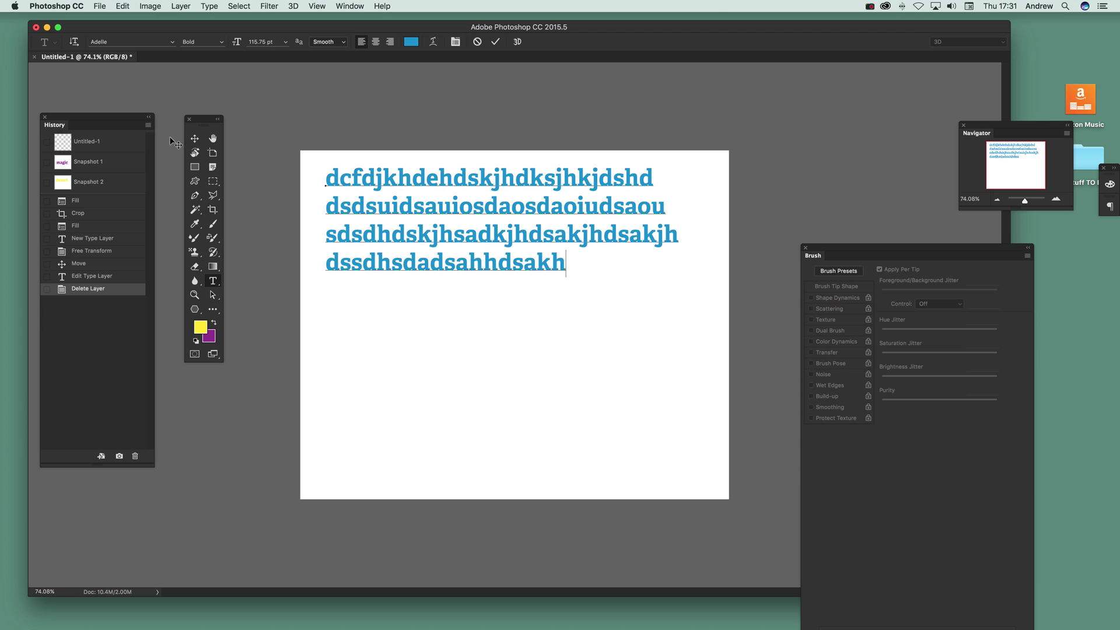
{"action": "key", "text": "Return"}
{"action": "type", "text": "dsdjludoiudsaoiusdoiuodsuduoius"}
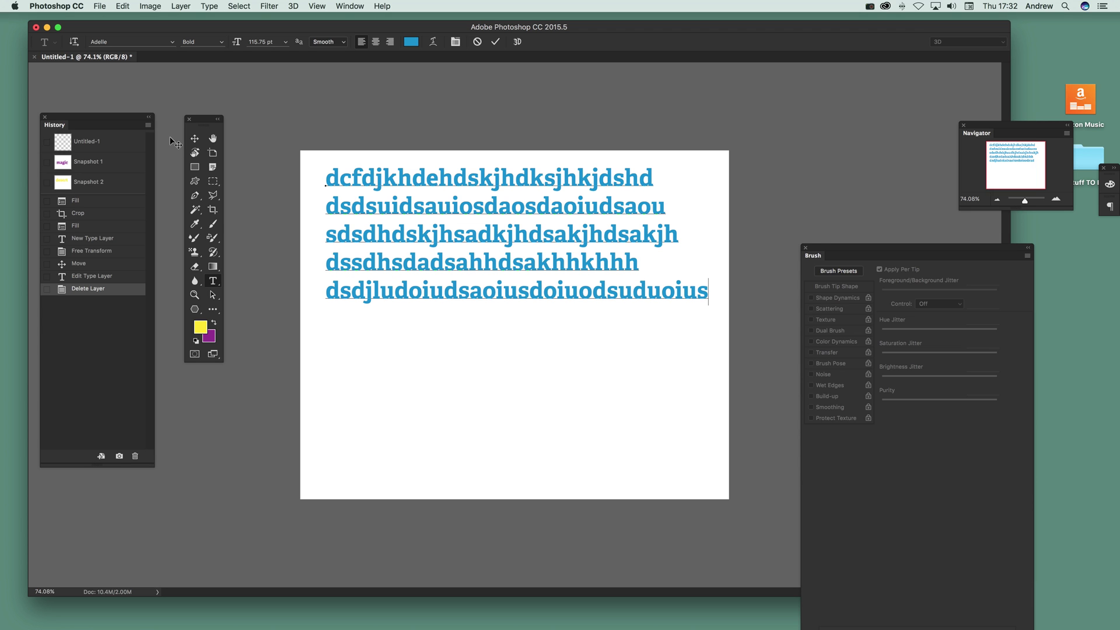
{"action": "key", "text": "Return"}
{"action": "type", "text": "dssdj"}
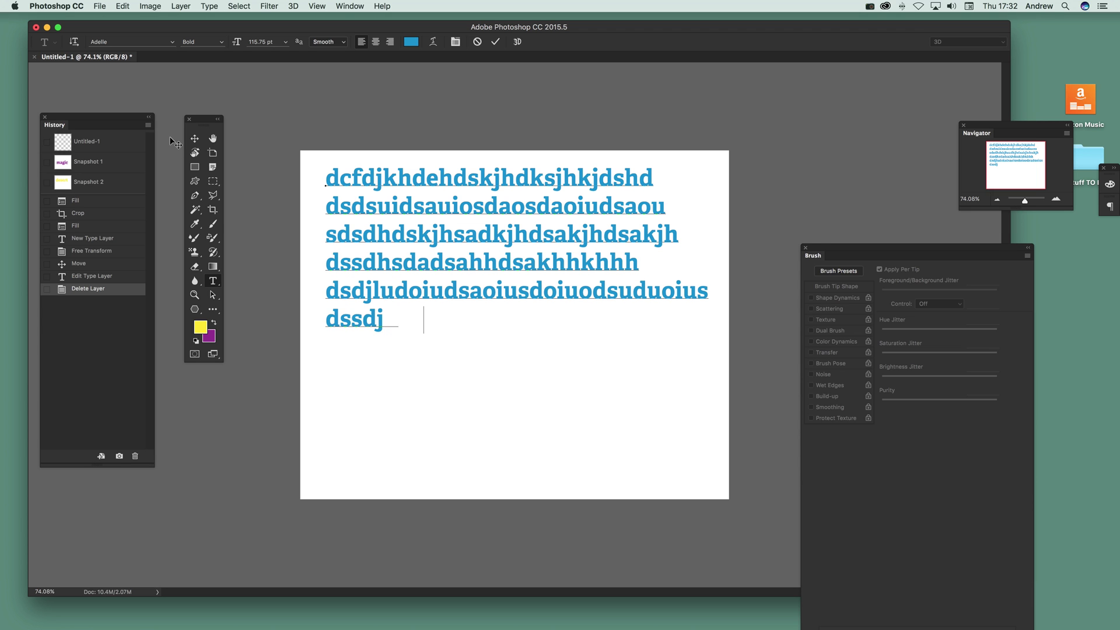
{"action": "type", "text": "kdsljlksdjlsdjljljsuuoisuad"}
{"action": "key", "text": "Return"}
{"action": "type", "text": "dshdshjksdhkdsahkjsdhkjdshk"}
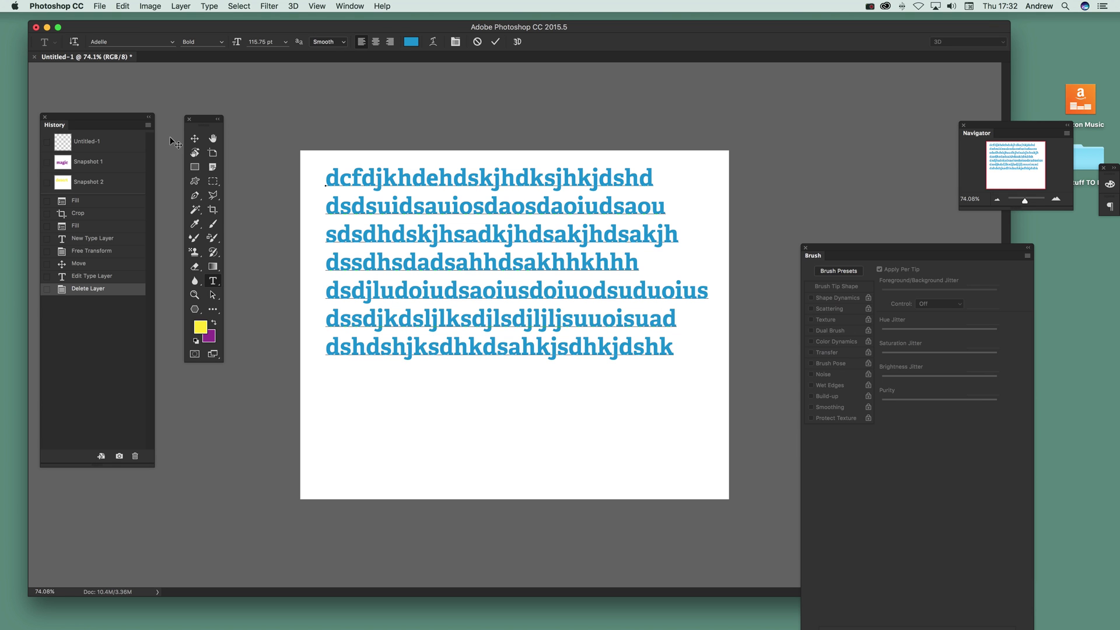
{"action": "key", "text": "Return"}
{"action": "type", "text": "sdjjjlksdajldsajljsdldsuousd"}
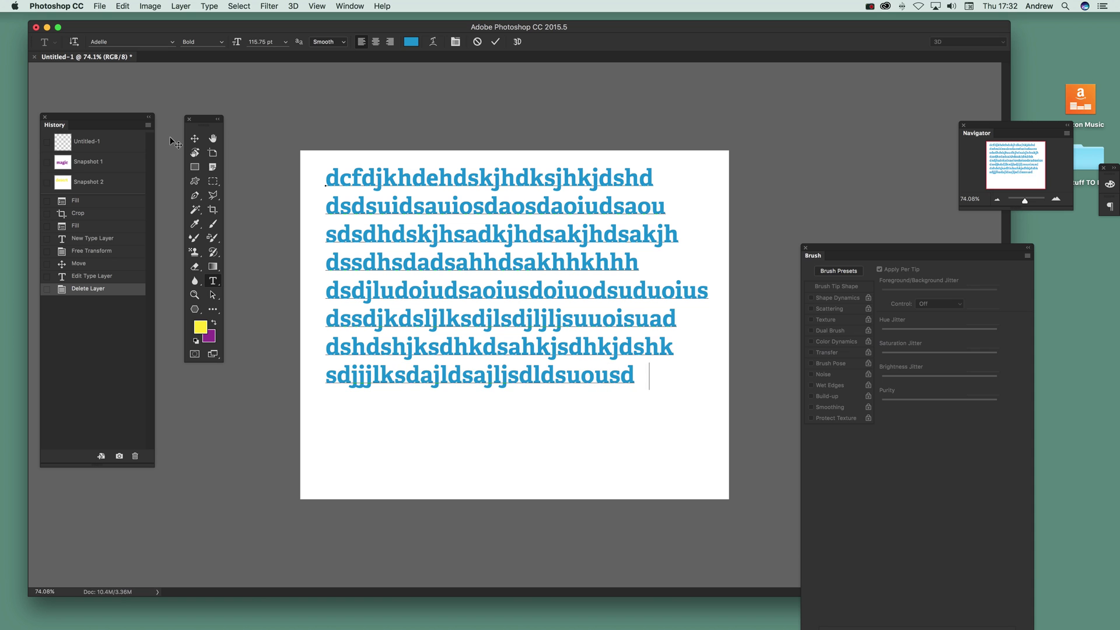
{"action": "key", "text": "BackSpace"}
{"action": "type", "text": "udso sdjs"}
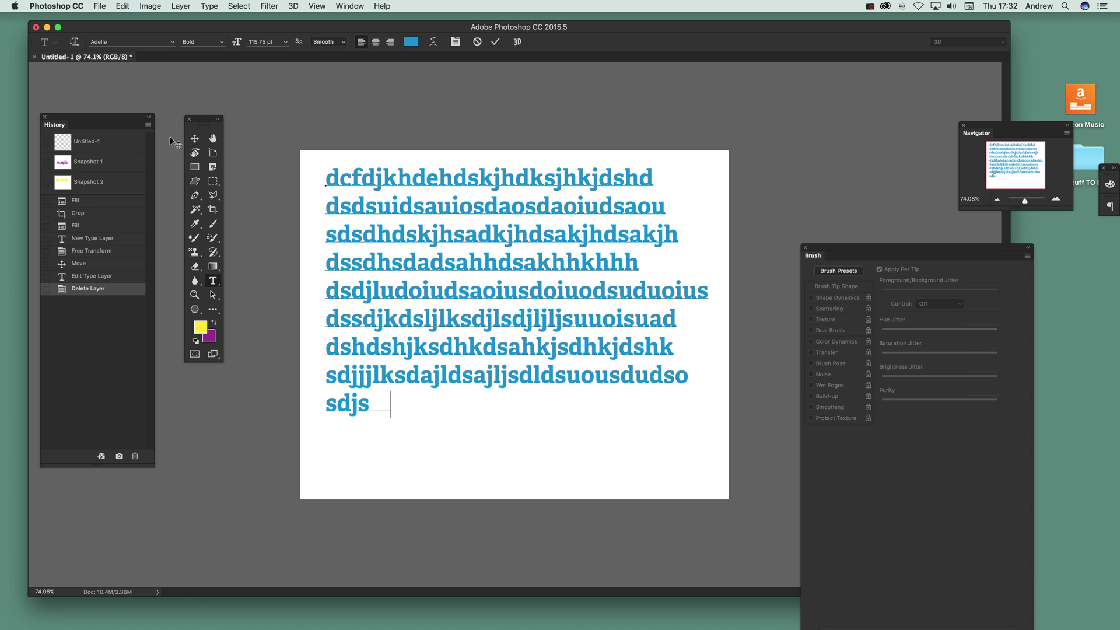
{"action": "type", "text": "djjldsjsdjsdasajsljjsdjdslkjsj"}
{"action": "key", "text": "Return"}
{"action": "type", "text": "dsdsjjsljdsjksakjkldjslkjsdaljjdslj"}
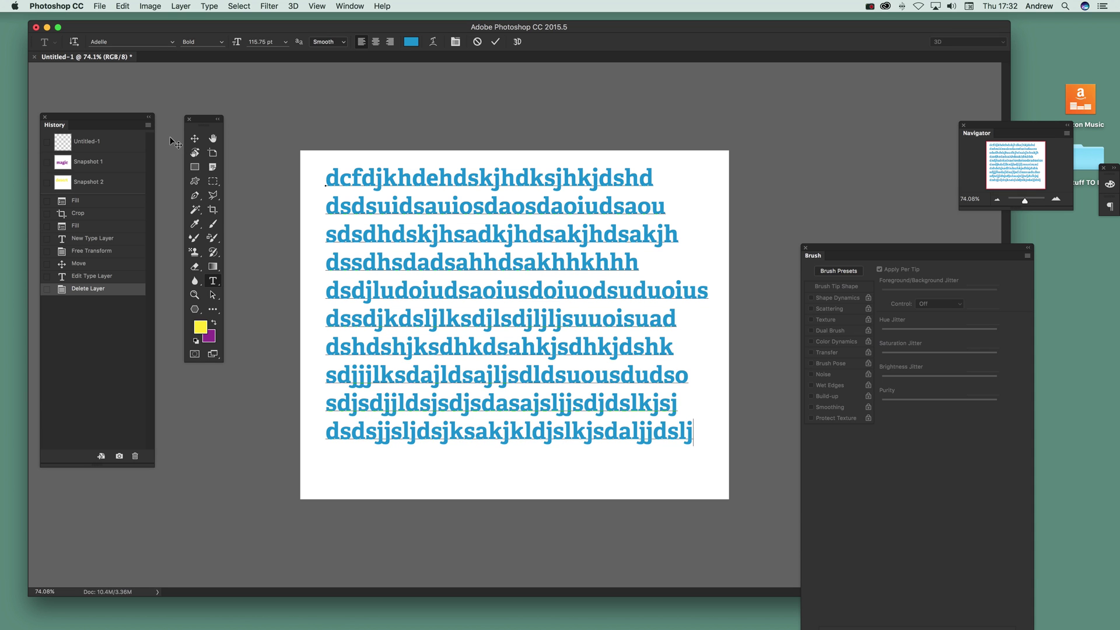
{"action": "key", "text": "Return"}
{"action": "type", "text": "sa jlsadjlsadjlsadjlsdajjsd"}
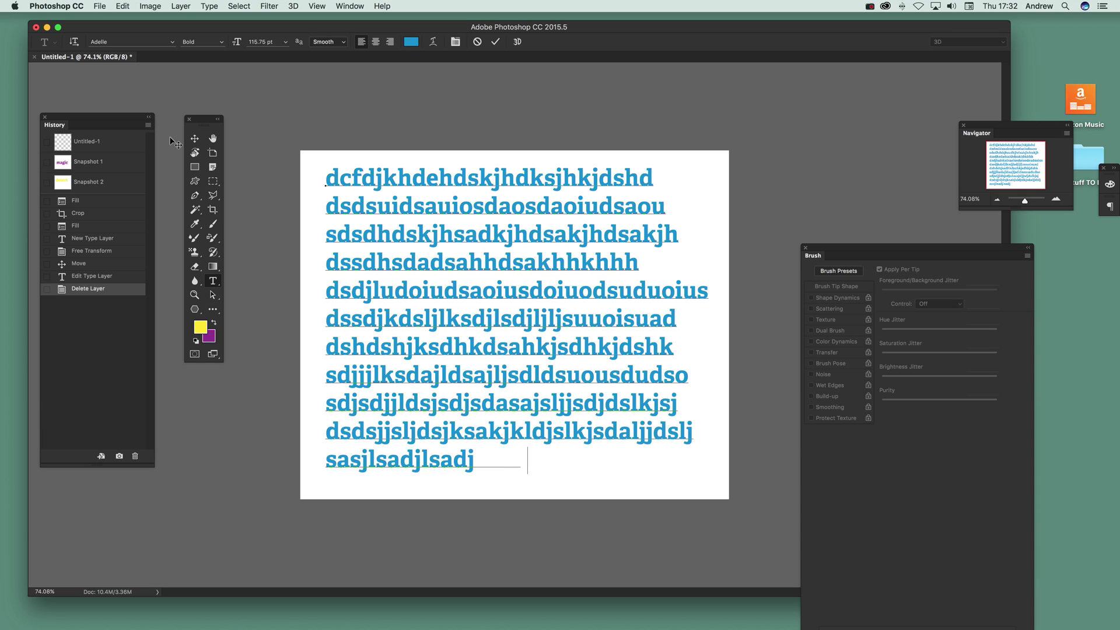
Flatten the blue random-letter text image and save it as full-document history snapshot Snapshot 3.
{"action": "left_click", "coordinate": [495, 44]}
{"action": "left_click", "coordinate": [181, 6]}
{"action": "left_click", "coordinate": [175, 424]}
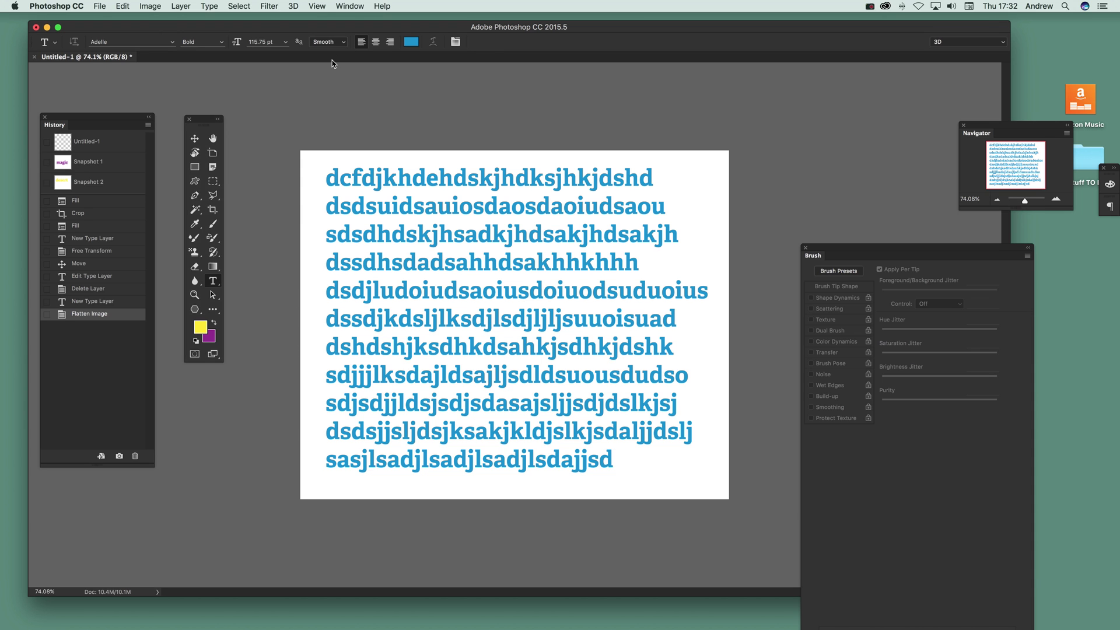
{"action": "left_click", "coordinate": [148, 126]}
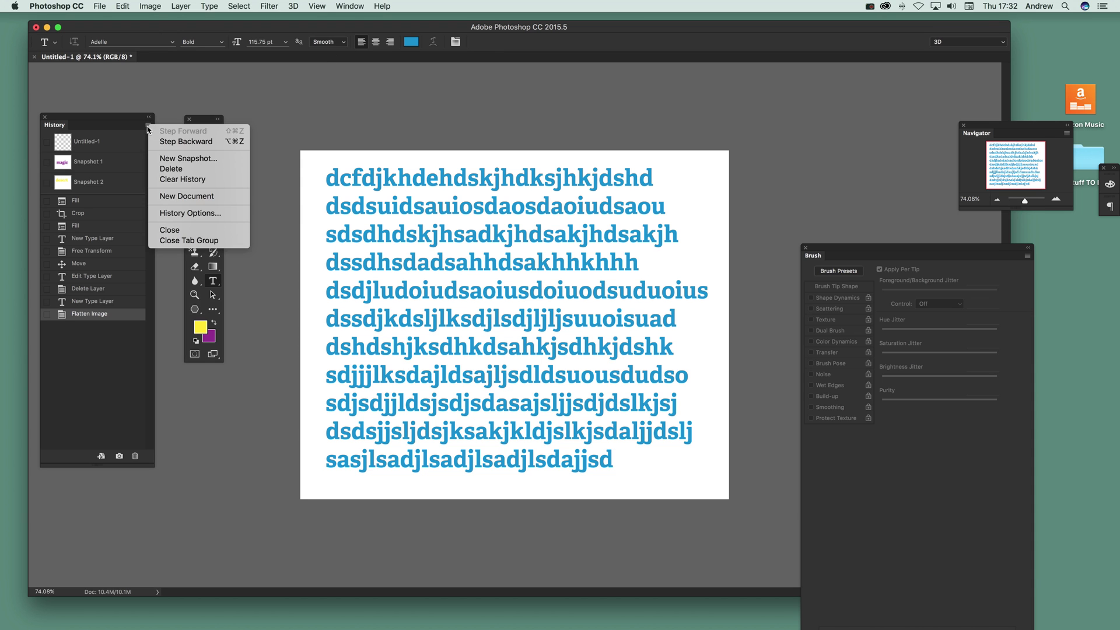
{"action": "left_click", "coordinate": [185, 159]}
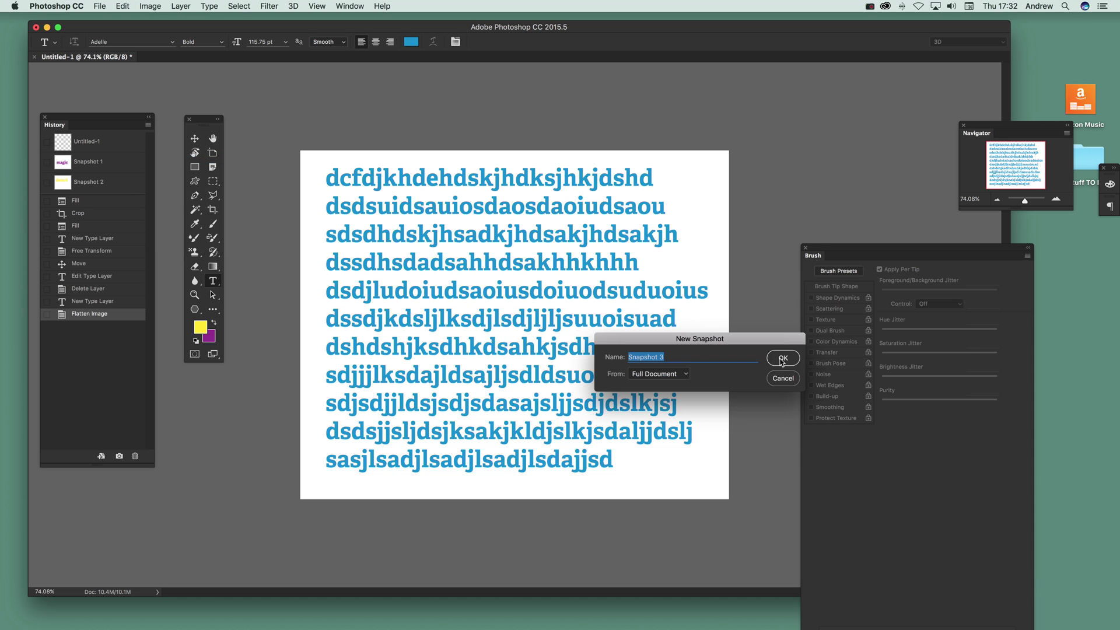
{"action": "left_click", "coordinate": [783, 358]}
Fill the whole canvas with black.
{"action": "left_click", "coordinate": [123, 6]}
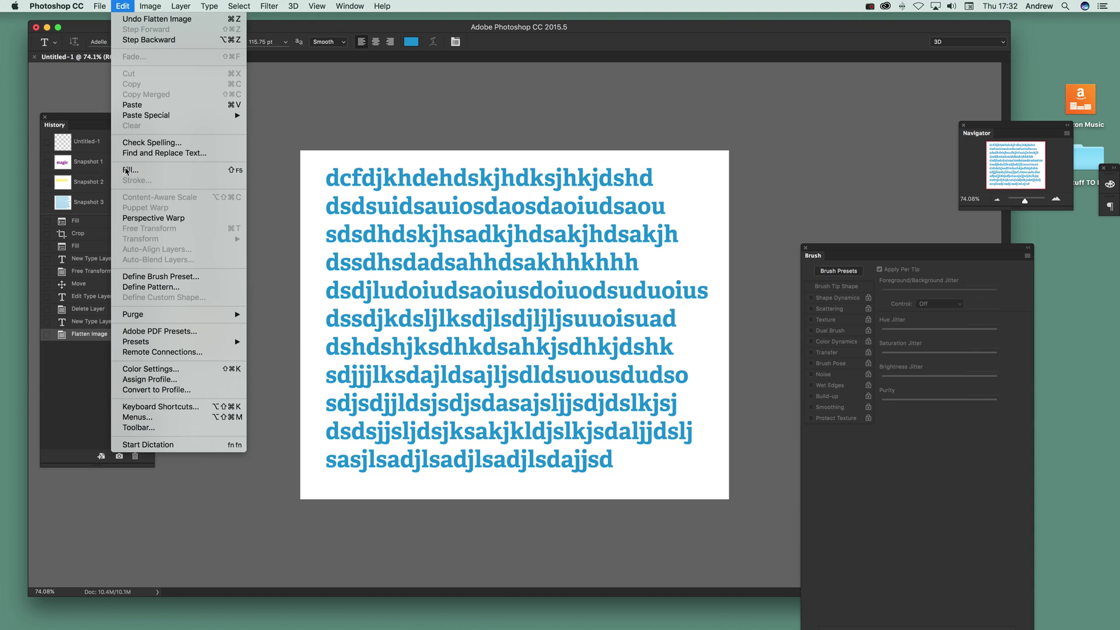
{"action": "left_click", "coordinate": [127, 170]}
{"action": "left_click", "coordinate": [765, 305]}
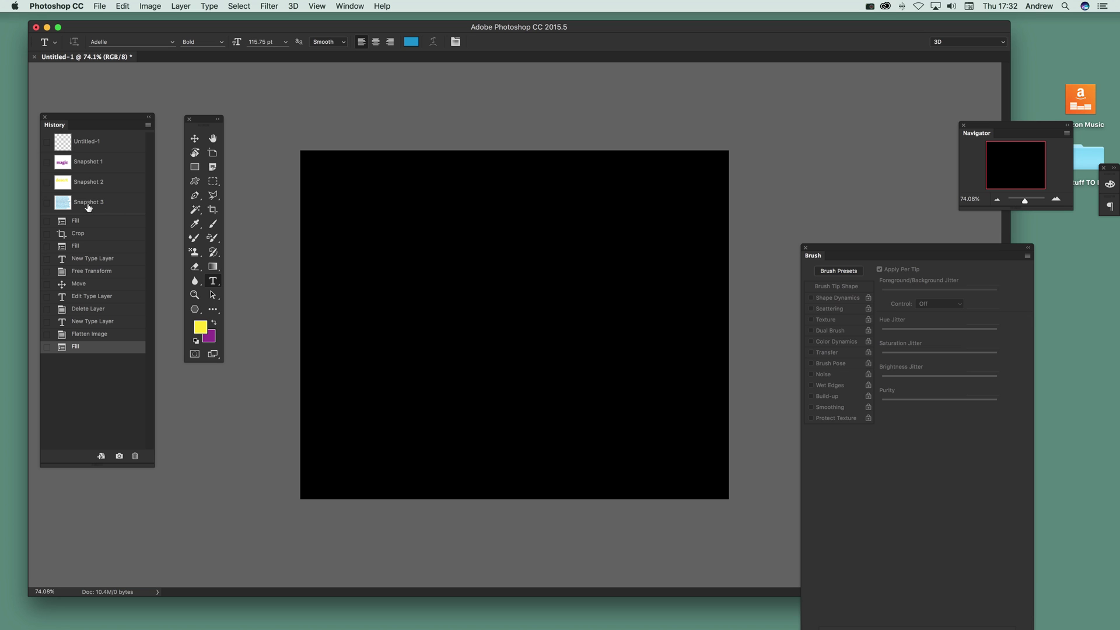
Activate the Art History Brush and review its Color Dynamics and Shape Dynamics brush settings.
{"action": "left_click", "coordinate": [213, 255]}
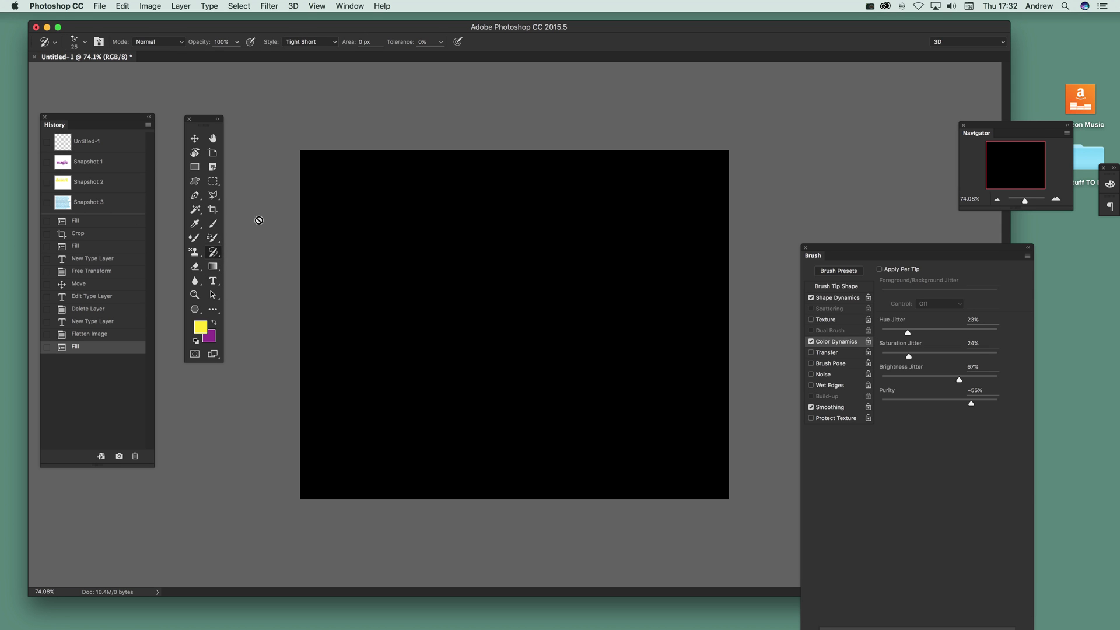
{"action": "right_click", "coordinate": [215, 256]}
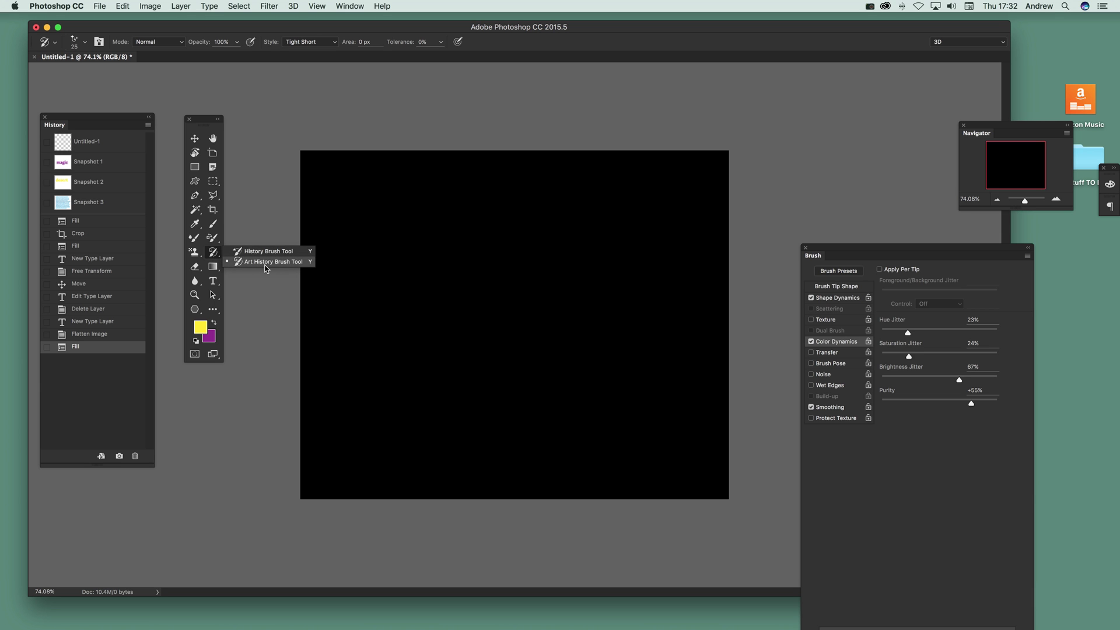
{"action": "left_click", "coordinate": [269, 267]}
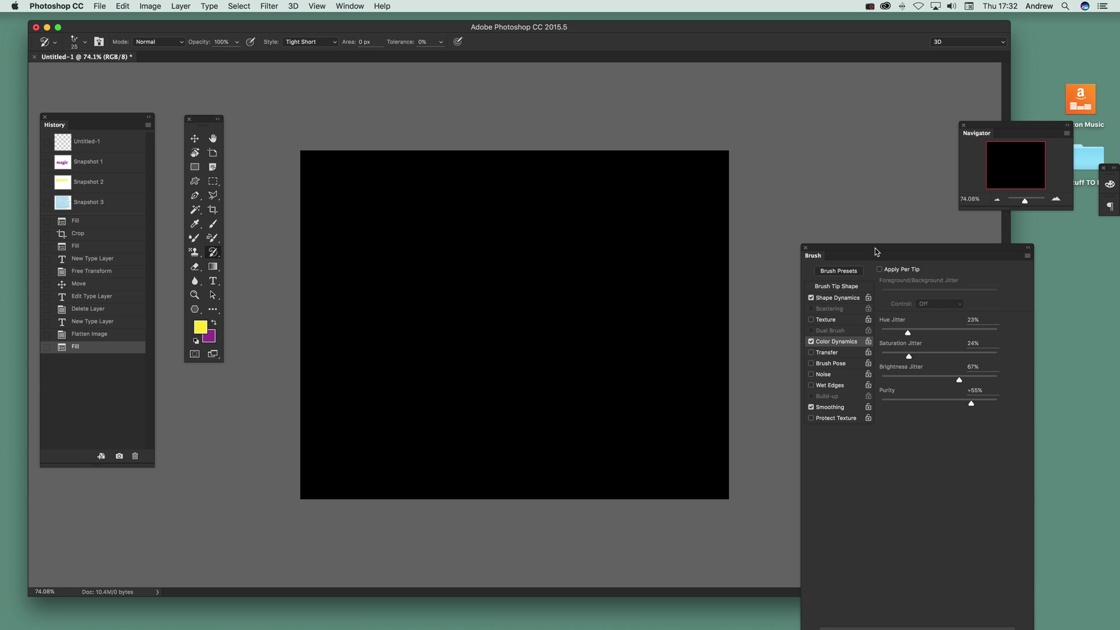
{"action": "left_click_drag", "start_coordinate": [875, 247], "coordinate": [833, 204]}
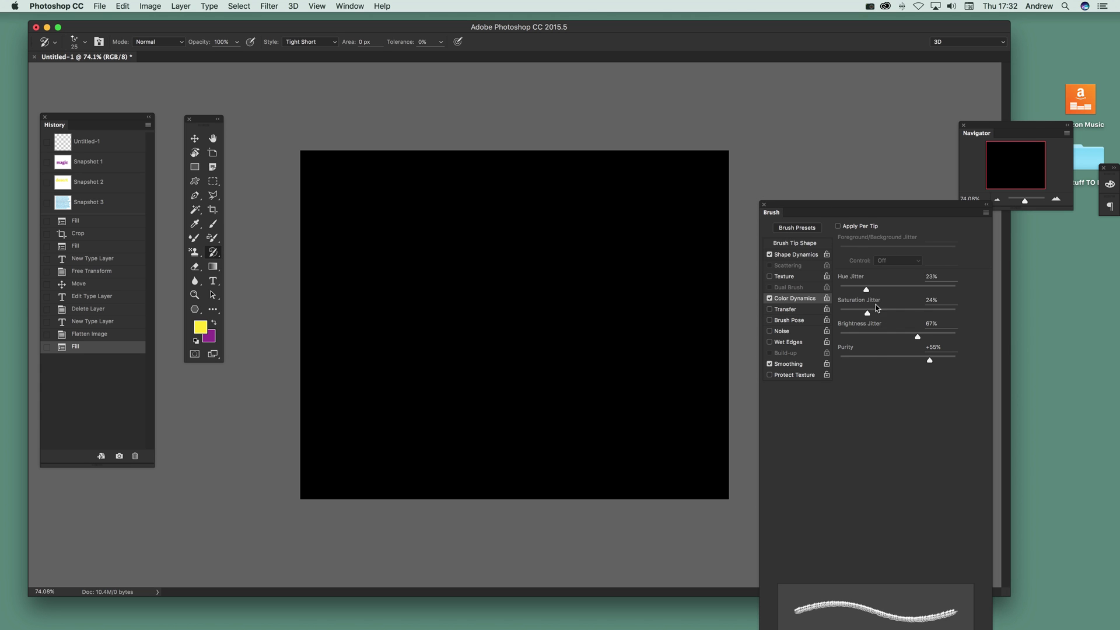
{"action": "left_click_drag", "start_coordinate": [938, 361], "coordinate": [940, 360]}
{"action": "left_click", "coordinate": [795, 255]}
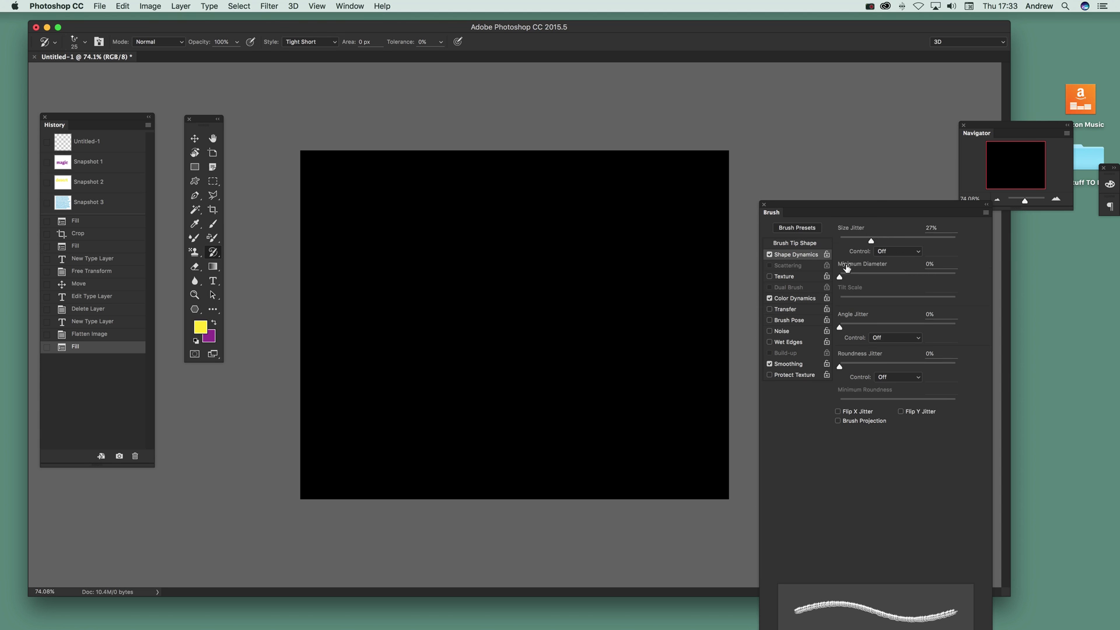
Paint the "magic" word from Snapshot 1 onto the black canvas with the 4 px brush, adding squiggles up to the upper-left corner.
{"action": "left_click", "coordinate": [86, 49]}
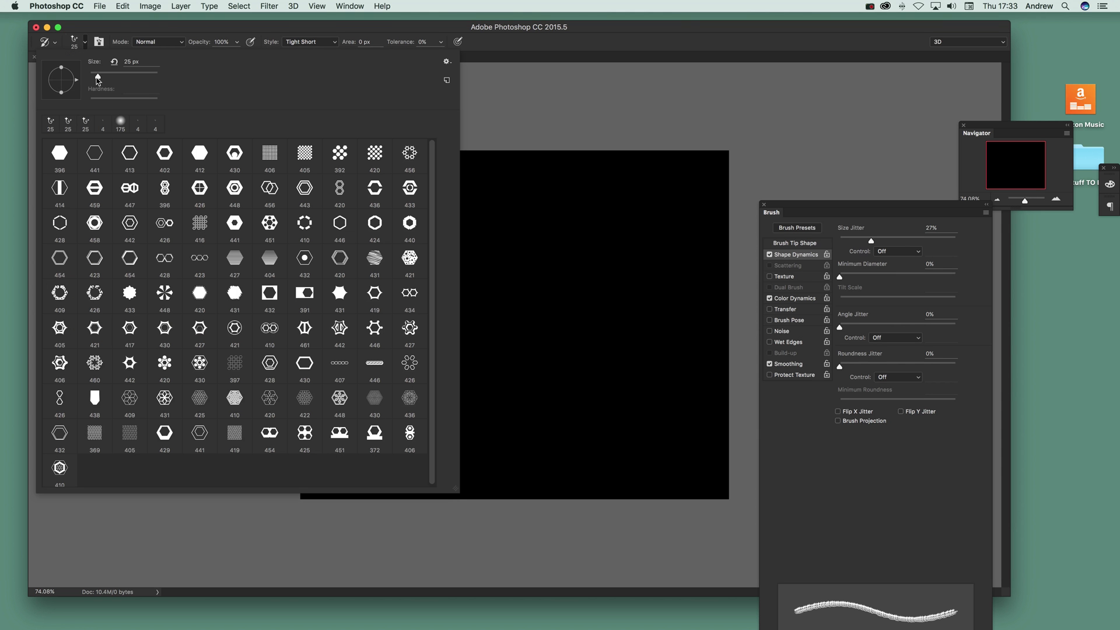
{"action": "left_click", "coordinate": [103, 124]}
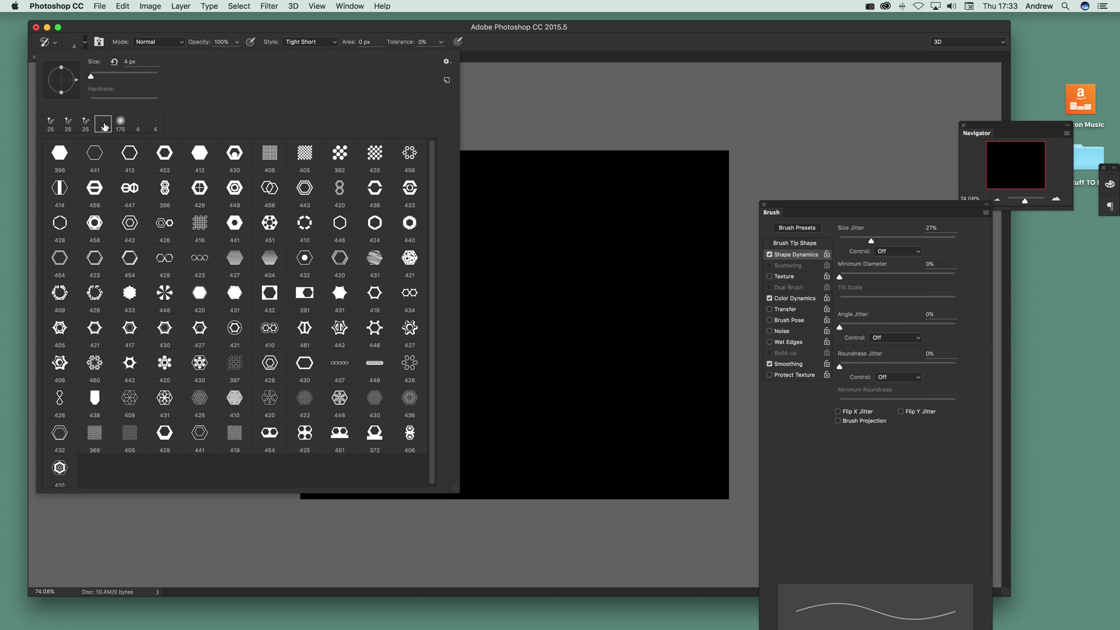
{"action": "left_click", "coordinate": [530, 56]}
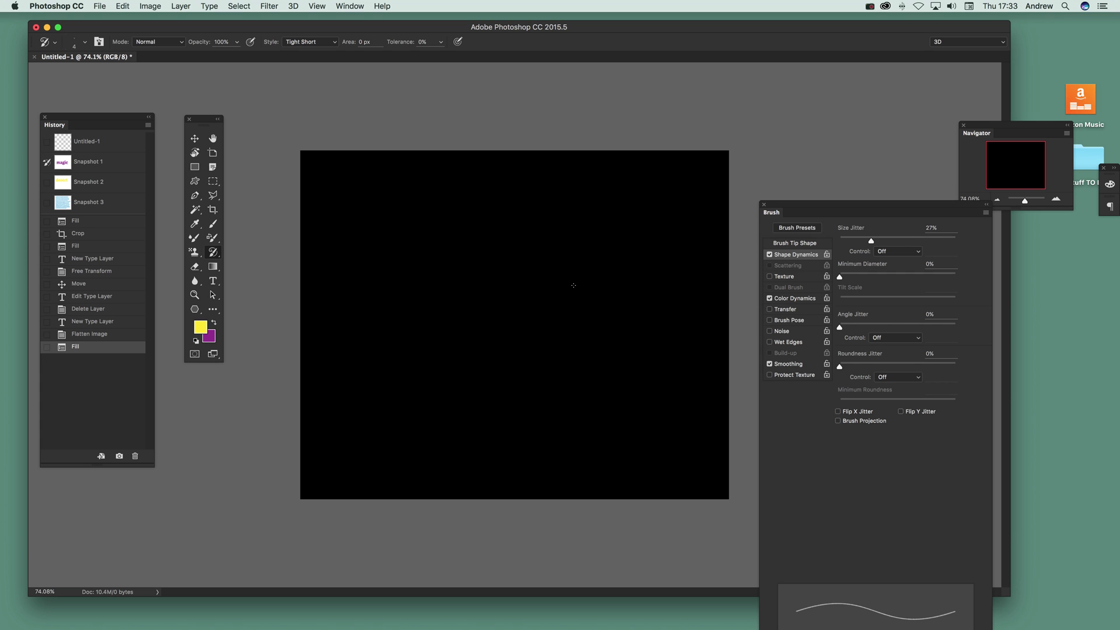
{"action": "left_click_drag", "start_coordinate": [630, 290], "coordinate": [572, 295]}
{"action": "mouse_move", "coordinate": [406, 245]}
{"action": "left_mouse_down"}
{"action": "mouse_move", "coordinate": [621, 251]}
{"action": "mouse_move", "coordinate": [612, 309]}
{"action": "mouse_move", "coordinate": [523, 334]}
{"action": "mouse_move", "coordinate": [557, 344]}
{"action": "mouse_move", "coordinate": [467, 347]}
{"action": "mouse_move", "coordinate": [525, 331]}
{"action": "mouse_move", "coordinate": [397, 333]}
{"action": "mouse_move", "coordinate": [339, 289]}
{"action": "mouse_move", "coordinate": [327, 263]}
{"action": "mouse_move", "coordinate": [410, 325]}
{"action": "mouse_move", "coordinate": [362, 350]}
{"action": "mouse_move", "coordinate": [333, 332]}
{"action": "mouse_move", "coordinate": [409, 320]}
{"action": "mouse_move", "coordinate": [473, 333]}
{"action": "mouse_move", "coordinate": [623, 322]}
{"action": "mouse_move", "coordinate": [554, 291]}
{"action": "mouse_move", "coordinate": [528, 350]}
{"action": "mouse_move", "coordinate": [502, 292]}
{"action": "mouse_move", "coordinate": [467, 303]}
{"action": "mouse_move", "coordinate": [456, 326]}
{"action": "mouse_move", "coordinate": [403, 304]}
{"action": "mouse_move", "coordinate": [339, 315]}
{"action": "mouse_move", "coordinate": [373, 274]}
{"action": "mouse_move", "coordinate": [338, 211]}
{"action": "mouse_move", "coordinate": [396, 280]}
{"action": "mouse_move", "coordinate": [373, 192]}
{"action": "mouse_move", "coordinate": [409, 175]}
{"action": "left_mouse_up"}
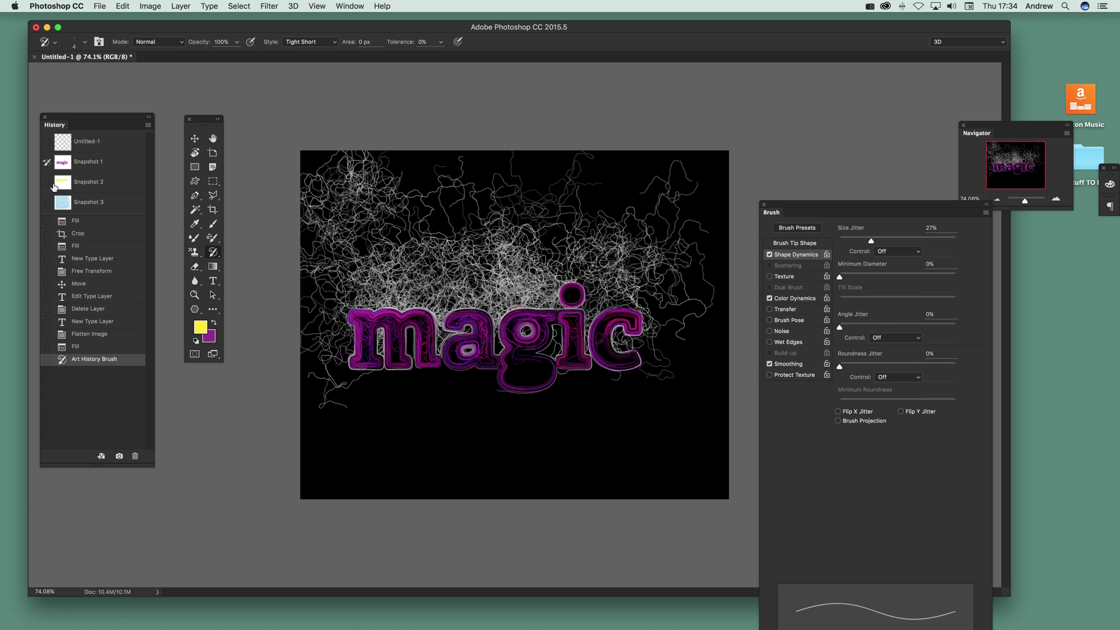
Make Snapshot 2 the history source and paint the "desert" word above "magic".
{"action": "left_click", "coordinate": [47, 184]}
{"action": "mouse_move", "coordinate": [669, 254]}
{"action": "left_mouse_down"}
{"action": "mouse_move", "coordinate": [619, 263]}
{"action": "mouse_move", "coordinate": [672, 242]}
{"action": "mouse_move", "coordinate": [607, 271]}
{"action": "mouse_move", "coordinate": [578, 257]}
{"action": "mouse_move", "coordinate": [403, 268]}
{"action": "mouse_move", "coordinate": [374, 245]}
{"action": "mouse_move", "coordinate": [350, 272]}
{"action": "mouse_move", "coordinate": [358, 280]}
{"action": "mouse_move", "coordinate": [472, 254]}
{"action": "mouse_move", "coordinate": [420, 254]}
{"action": "mouse_move", "coordinate": [421, 267]}
{"action": "left_mouse_up"}
{"action": "left_click_drag", "start_coordinate": [507, 256], "coordinate": [522, 262]}
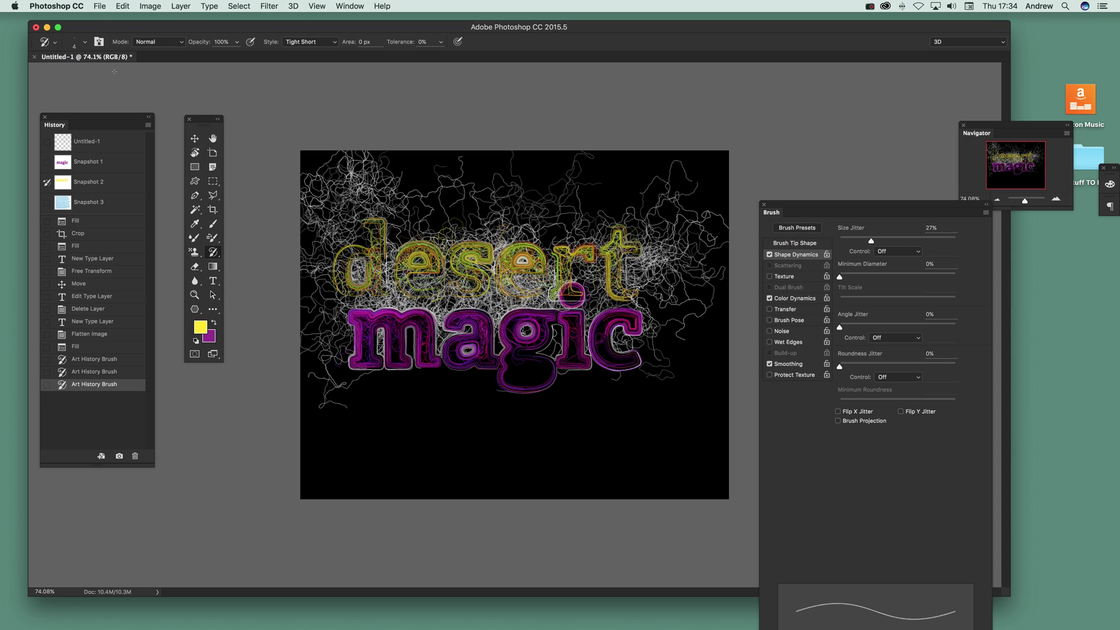
Set the brush size to 25 px and paint a thicker stroke across "desert" from the "r" to the "d".
{"action": "left_click", "coordinate": [86, 44]}
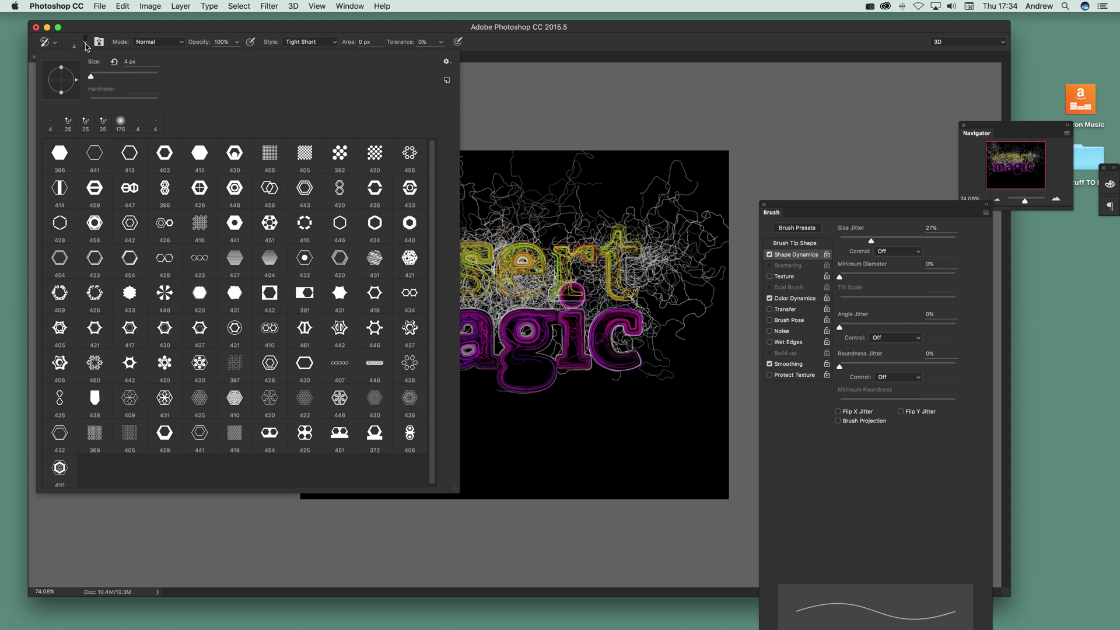
{"action": "left_click_drag", "start_coordinate": [91, 81], "coordinate": [98, 77]}
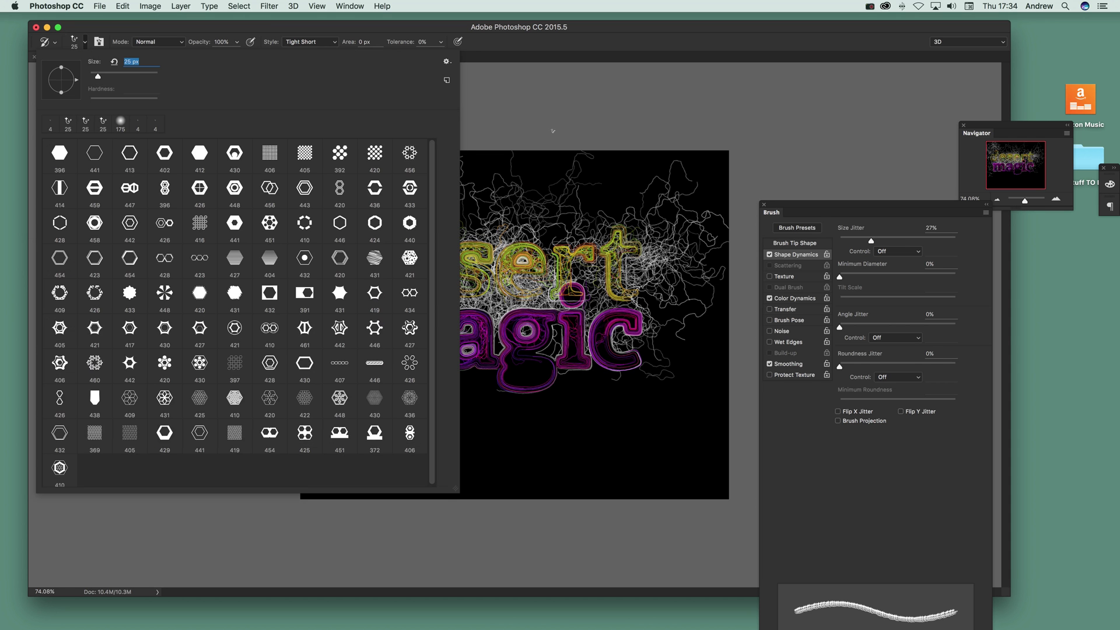
{"action": "left_click", "coordinate": [603, 47]}
{"action": "mouse_move", "coordinate": [559, 262]}
{"action": "left_mouse_down"}
{"action": "mouse_move", "coordinate": [423, 233]}
{"action": "mouse_move", "coordinate": [350, 263]}
{"action": "left_mouse_up"}
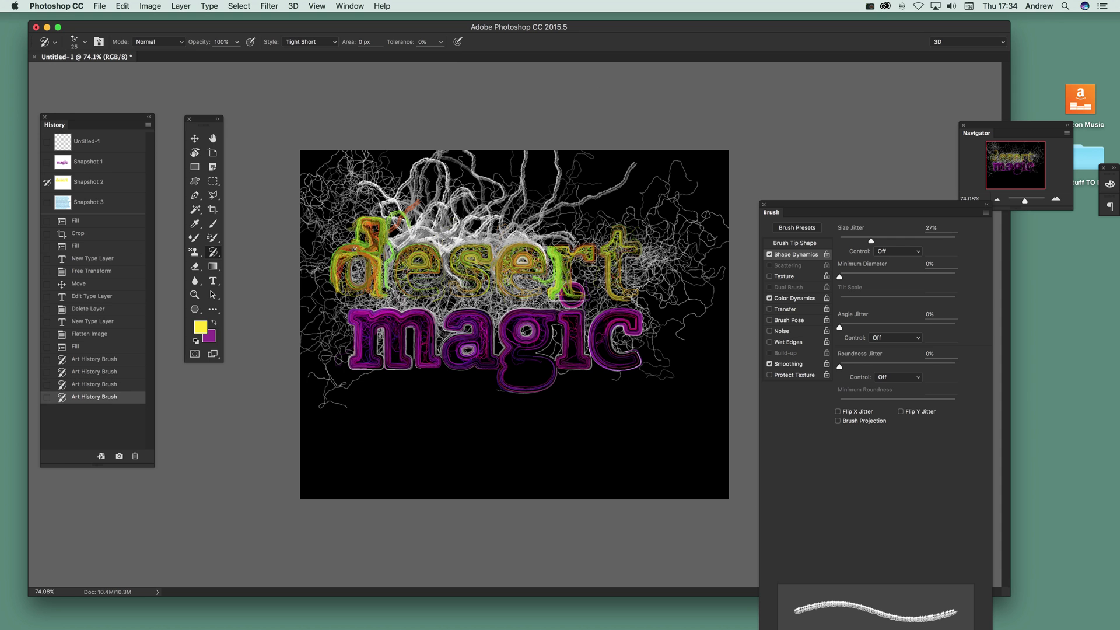
Switch back to the 4 px brush, preview Snapshot 3 and return to the latest Art History Brush state.
{"action": "left_click", "coordinate": [86, 44]}
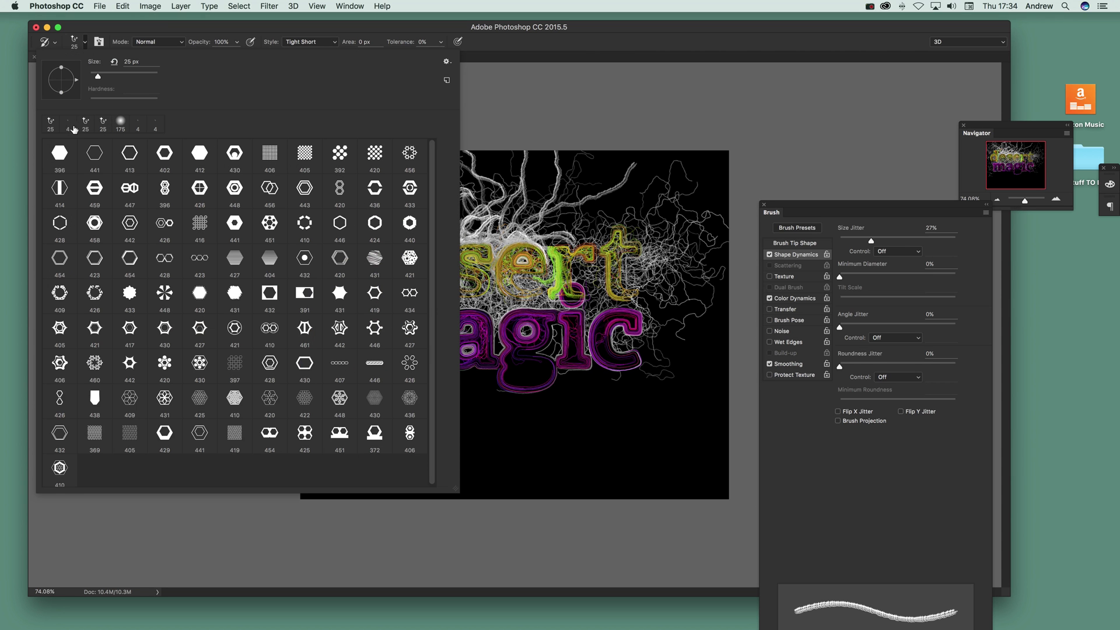
{"action": "left_click", "coordinate": [69, 127]}
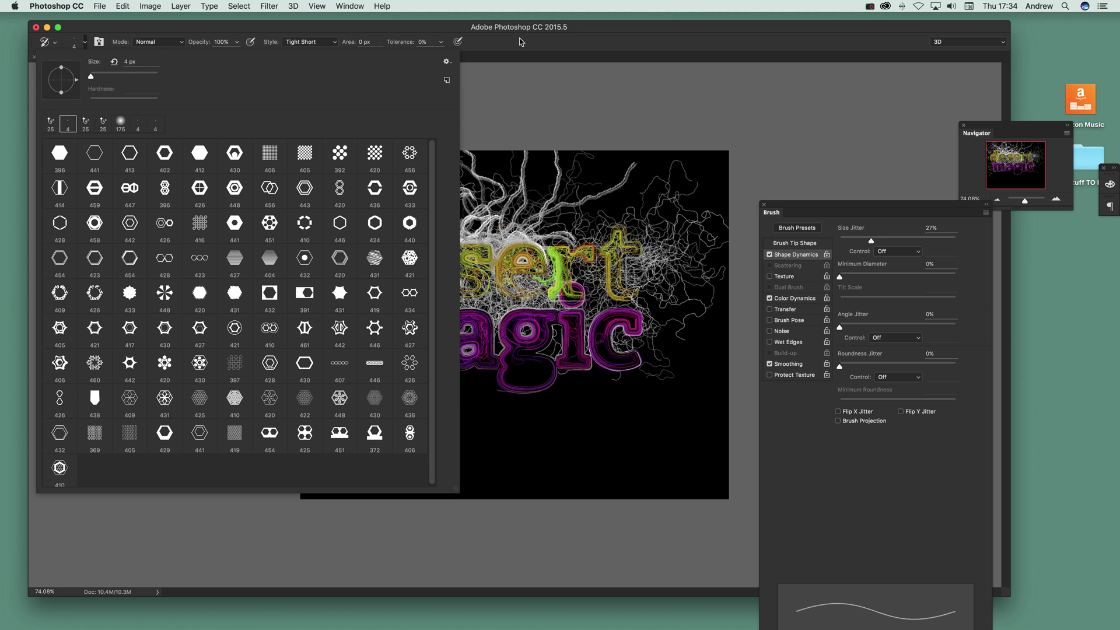
{"action": "left_click", "coordinate": [689, 31]}
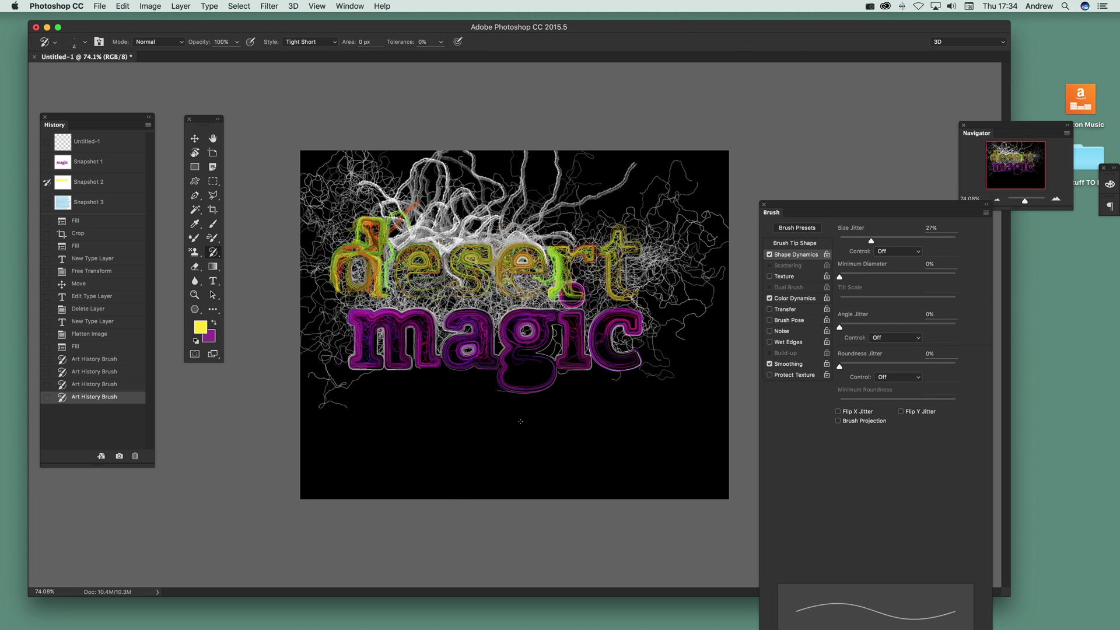
{"action": "left_click", "coordinate": [101, 205]}
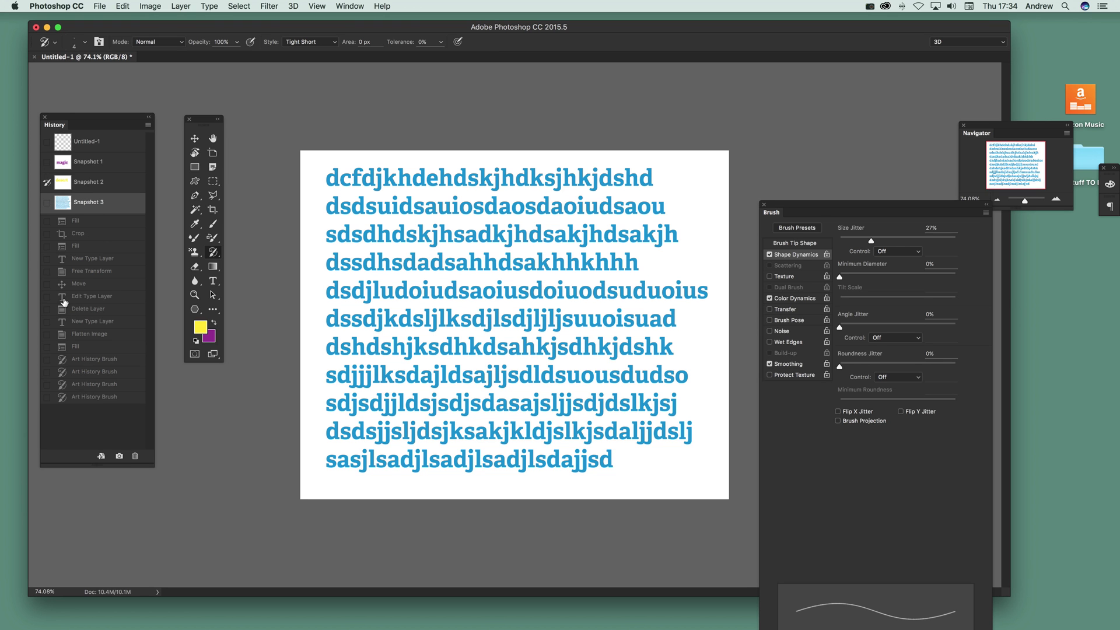
{"action": "left_click", "coordinate": [86, 399]}
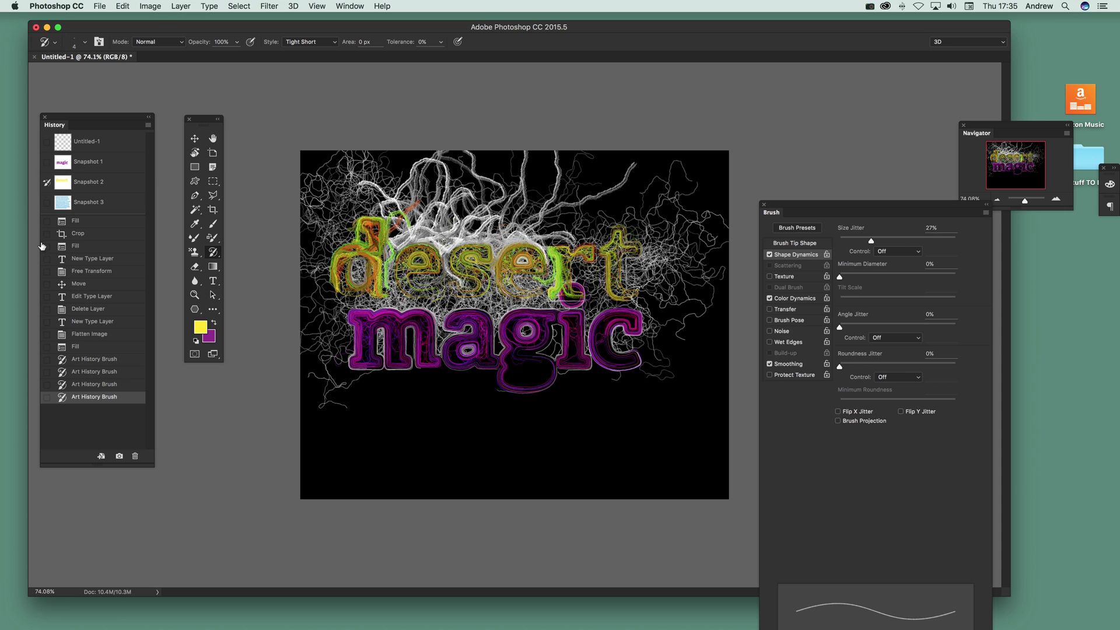
Make Snapshot 3 the history source and paint blue letters below "magic" and along the canvas's left and right sides.
{"action": "left_click", "coordinate": [48, 204]}
{"action": "mouse_move", "coordinate": [393, 420]}
{"action": "left_mouse_down"}
{"action": "mouse_move", "coordinate": [502, 432]}
{"action": "mouse_move", "coordinate": [327, 435]}
{"action": "mouse_move", "coordinate": [688, 444]}
{"action": "mouse_move", "coordinate": [413, 430]}
{"action": "mouse_move", "coordinate": [479, 429]}
{"action": "mouse_move", "coordinate": [344, 406]}
{"action": "mouse_move", "coordinate": [665, 402]}
{"action": "mouse_move", "coordinate": [648, 373]}
{"action": "mouse_move", "coordinate": [706, 356]}
{"action": "mouse_move", "coordinate": [690, 341]}
{"action": "mouse_move", "coordinate": [659, 350]}
{"action": "mouse_move", "coordinate": [677, 356]}
{"action": "mouse_move", "coordinate": [700, 289]}
{"action": "left_mouse_up"}
{"action": "left_click_drag", "start_coordinate": [447, 222], "coordinate": [388, 222]}
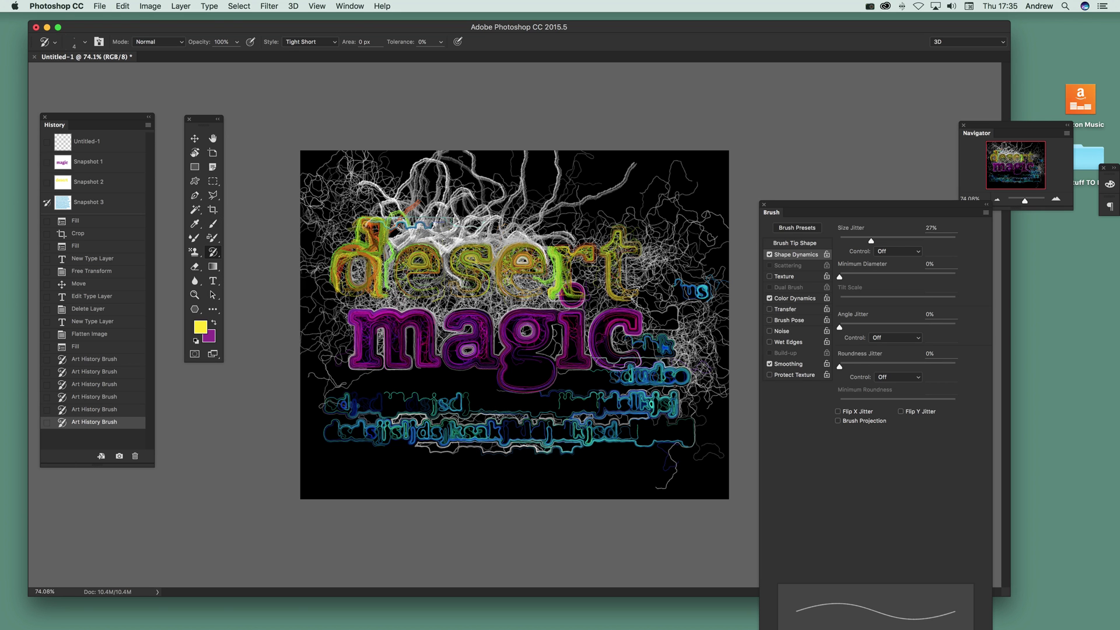
{"action": "mouse_move", "coordinate": [343, 231]}
{"action": "left_mouse_down"}
{"action": "mouse_move", "coordinate": [339, 211]}
{"action": "mouse_move", "coordinate": [408, 206]}
{"action": "mouse_move", "coordinate": [362, 207]}
{"action": "mouse_move", "coordinate": [484, 207]}
{"action": "mouse_move", "coordinate": [318, 205]}
{"action": "mouse_move", "coordinate": [310, 291]}
{"action": "mouse_move", "coordinate": [318, 309]}
{"action": "mouse_move", "coordinate": [330, 256]}
{"action": "mouse_move", "coordinate": [332, 344]}
{"action": "mouse_move", "coordinate": [409, 385]}
{"action": "mouse_move", "coordinate": [496, 379]}
{"action": "mouse_move", "coordinate": [435, 378]}
{"action": "left_mouse_up"}
{"action": "mouse_move", "coordinate": [522, 375]}
{"action": "left_mouse_down"}
{"action": "mouse_move", "coordinate": [613, 377]}
{"action": "mouse_move", "coordinate": [569, 377]}
{"action": "left_mouse_up"}
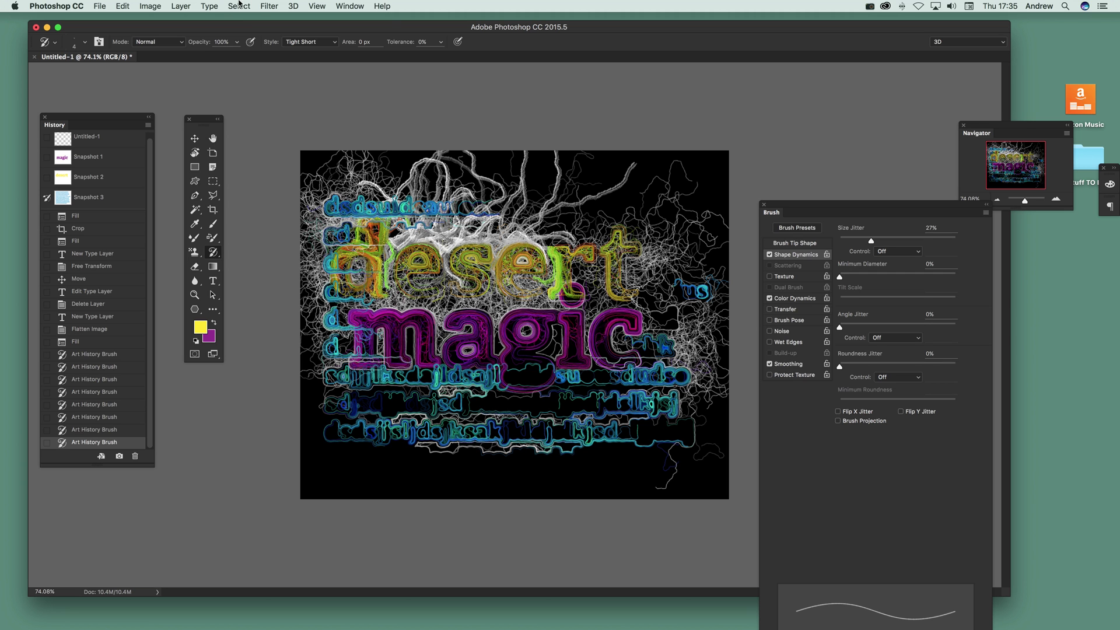
Apply the Oil Paint filter to the painted canvas.
{"action": "left_click", "coordinate": [269, 6]}
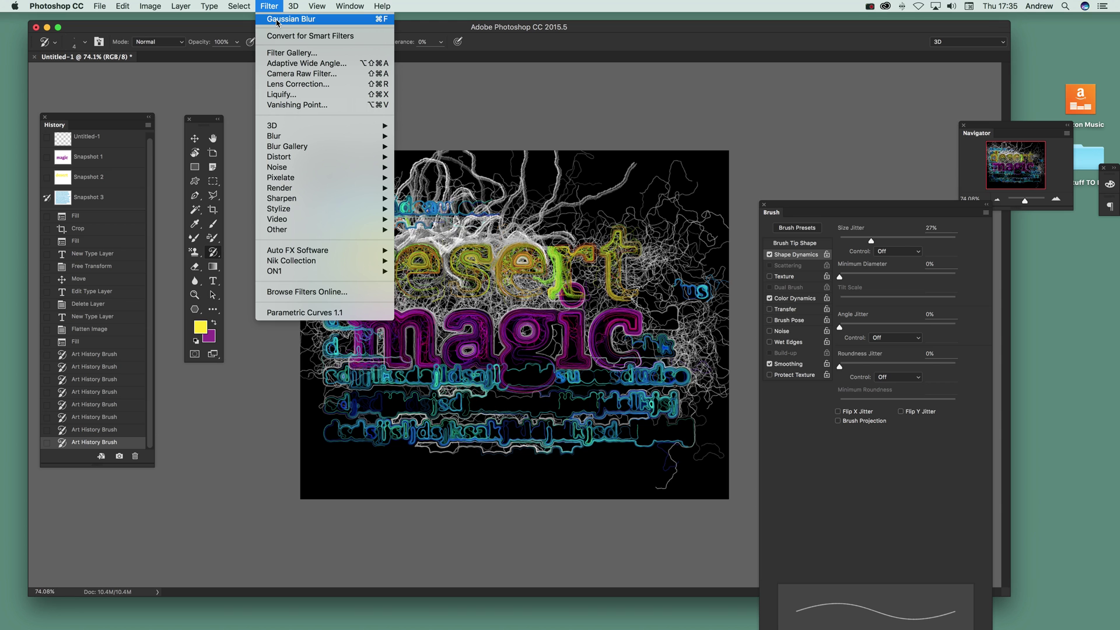
{"action": "mouse_move", "coordinate": [312, 209]}
{"action": "left_click", "coordinate": [432, 250]}
{"action": "left_click", "coordinate": [617, 115]}
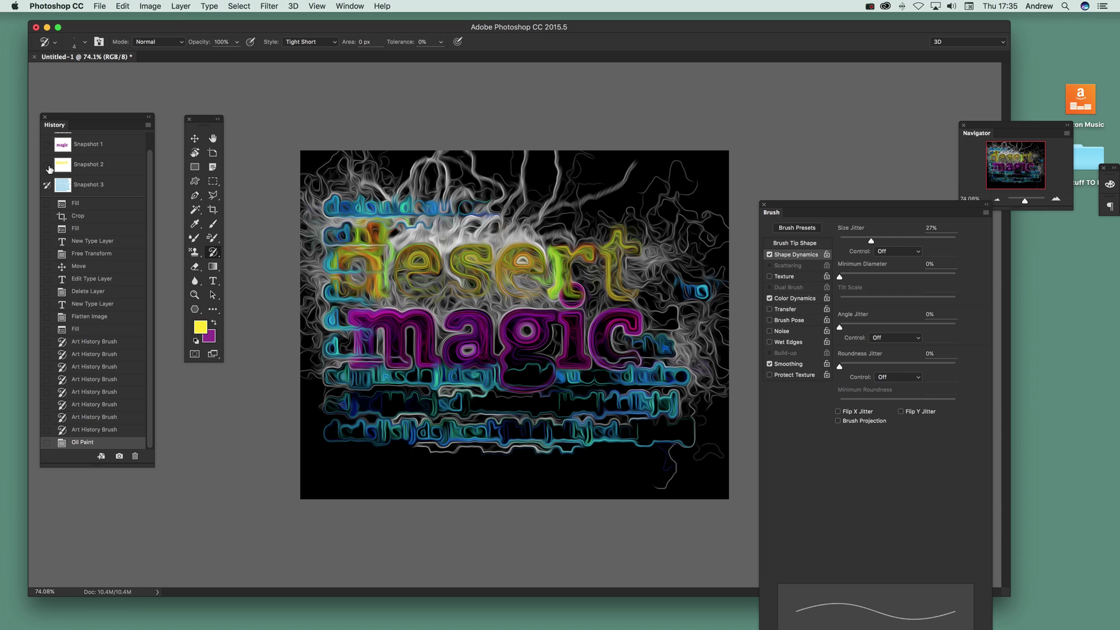
Repaint "desert" from Snapshot 2, and add blue letter strokes from Snapshot 3 along the lower lines and left side.
{"action": "left_click", "coordinate": [47, 167]}
{"action": "mouse_move", "coordinate": [574, 282]}
{"action": "left_mouse_down"}
{"action": "mouse_move", "coordinate": [534, 262]}
{"action": "mouse_move", "coordinate": [620, 295]}
{"action": "mouse_move", "coordinate": [528, 255]}
{"action": "mouse_move", "coordinate": [505, 269]}
{"action": "mouse_move", "coordinate": [461, 251]}
{"action": "mouse_move", "coordinate": [487, 267]}
{"action": "mouse_move", "coordinate": [409, 260]}
{"action": "mouse_move", "coordinate": [373, 232]}
{"action": "mouse_move", "coordinate": [361, 280]}
{"action": "mouse_move", "coordinate": [344, 291]}
{"action": "mouse_move", "coordinate": [327, 245]}
{"action": "mouse_move", "coordinate": [350, 211]}
{"action": "mouse_move", "coordinate": [371, 257]}
{"action": "mouse_move", "coordinate": [520, 251]}
{"action": "mouse_move", "coordinate": [642, 268]}
{"action": "left_mouse_up"}
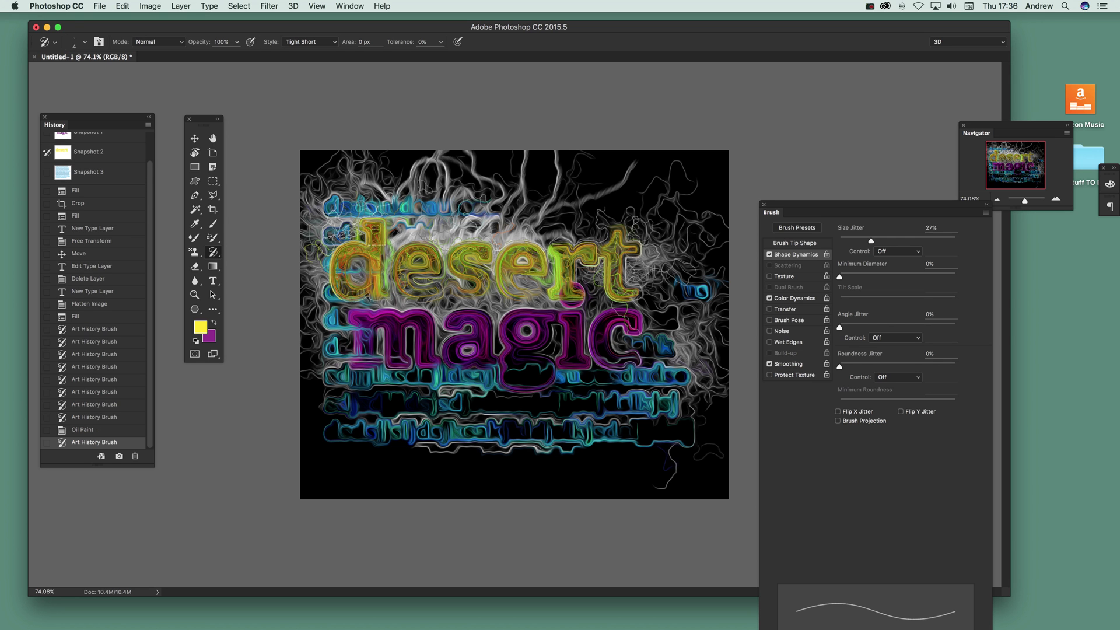
{"action": "left_click", "coordinate": [46, 172]}
{"action": "mouse_move", "coordinate": [513, 425]}
{"action": "left_mouse_down"}
{"action": "mouse_move", "coordinate": [469, 387]}
{"action": "mouse_move", "coordinate": [493, 380]}
{"action": "mouse_move", "coordinate": [382, 385]}
{"action": "mouse_move", "coordinate": [399, 393]}
{"action": "mouse_move", "coordinate": [349, 372]}
{"action": "mouse_move", "coordinate": [344, 346]}
{"action": "mouse_move", "coordinate": [315, 418]}
{"action": "mouse_move", "coordinate": [310, 352]}
{"action": "mouse_move", "coordinate": [333, 328]}
{"action": "mouse_move", "coordinate": [315, 222]}
{"action": "left_mouse_up"}
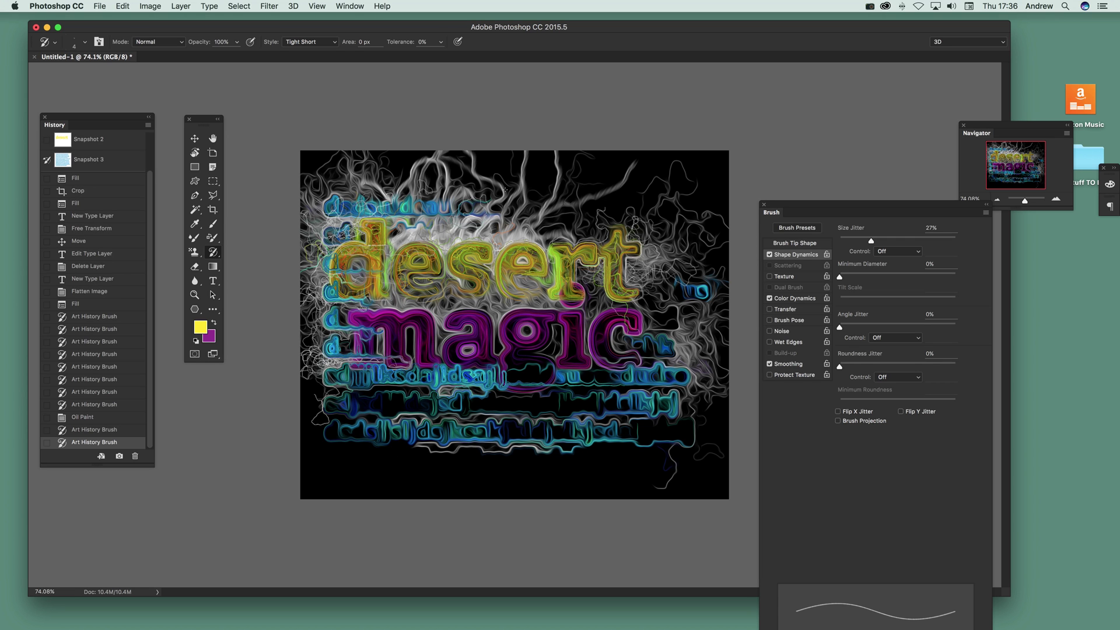
Rotate the canvas by 180°.
{"action": "left_click", "coordinate": [123, 5]}
{"action": "mouse_move", "coordinate": [153, 5]}
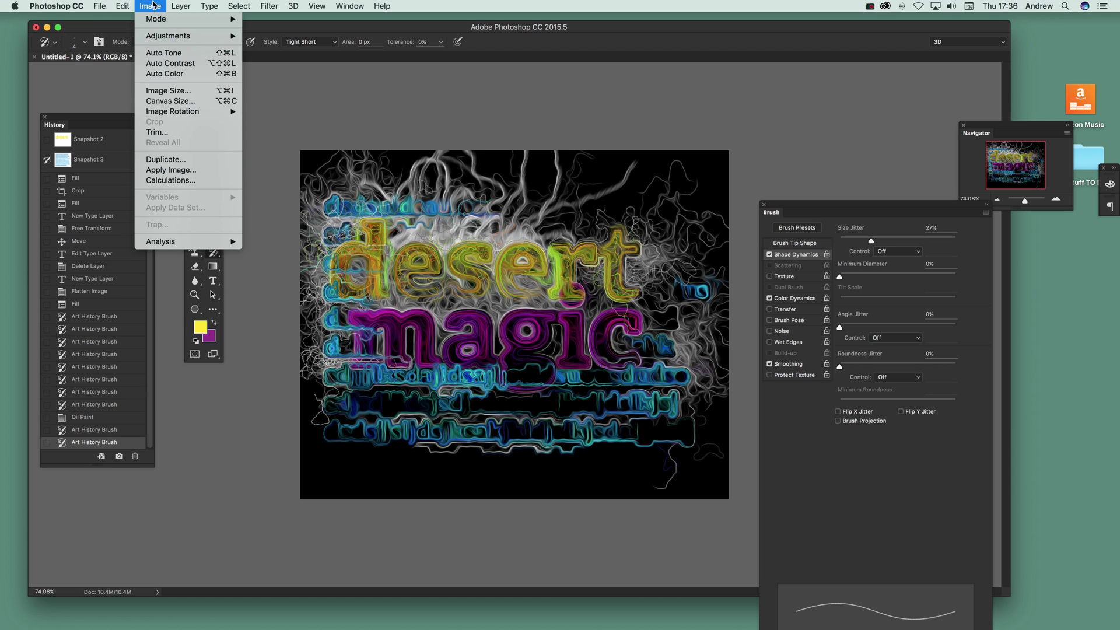
{"action": "mouse_move", "coordinate": [167, 116]}
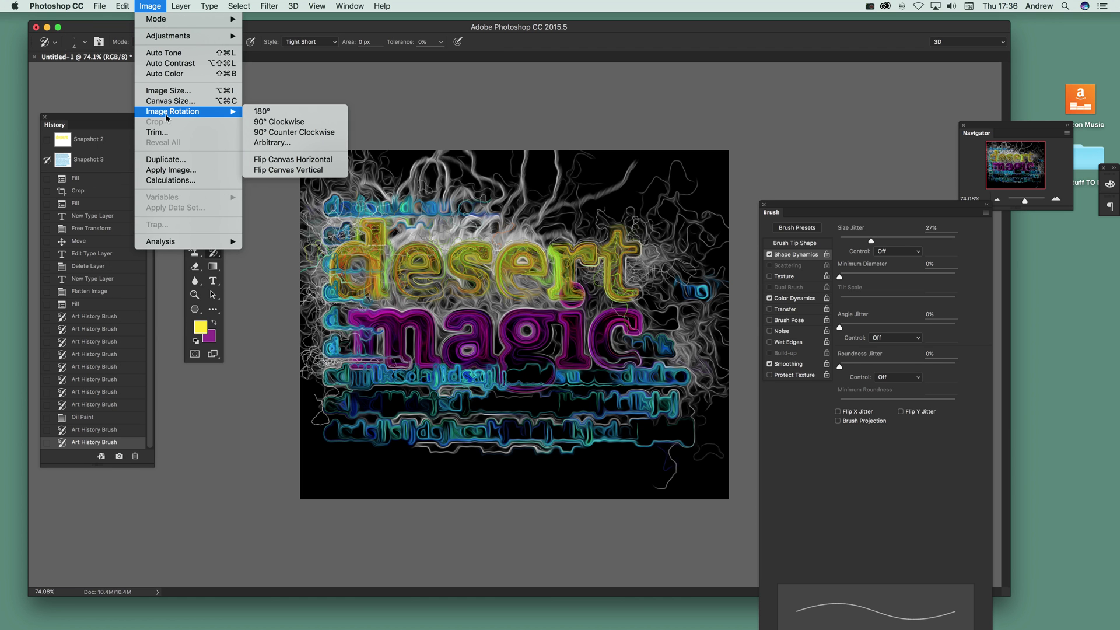
{"action": "left_click", "coordinate": [298, 114]}
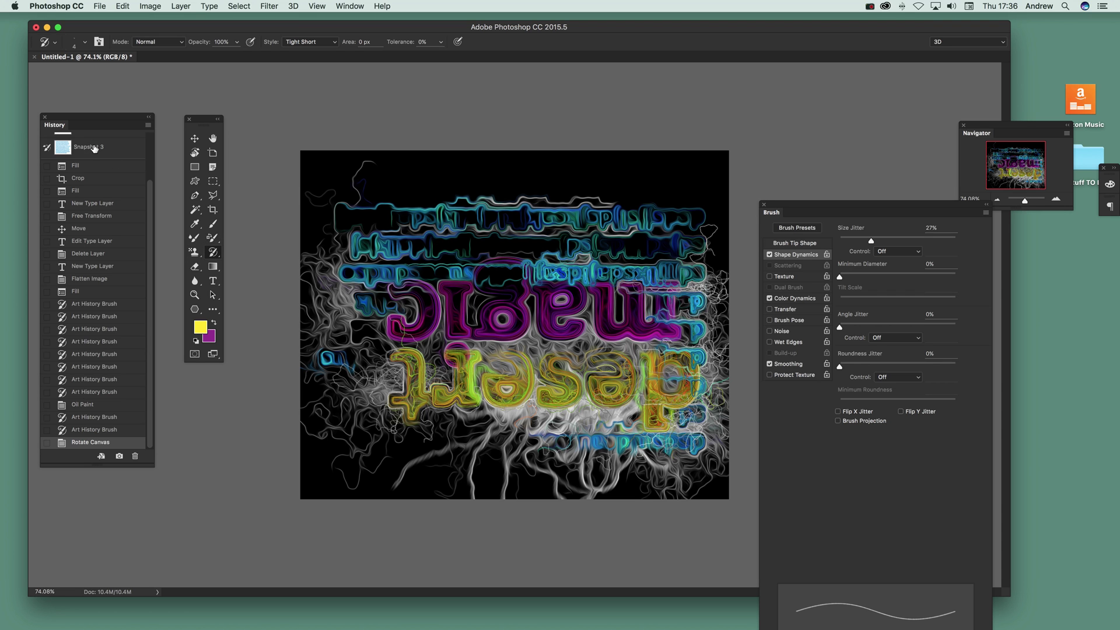
Paint an upright "desert" from Snapshot 2 over the upper half of the rotated canvas, with extra squiggles at the top and lower left.
{"action": "left_click_drag", "start_coordinate": [148, 198], "coordinate": [147, 165]}
{"action": "left_click", "coordinate": [47, 163]}
{"action": "mouse_move", "coordinate": [621, 285]}
{"action": "left_mouse_down"}
{"action": "mouse_move", "coordinate": [577, 268]}
{"action": "mouse_move", "coordinate": [508, 269]}
{"action": "mouse_move", "coordinate": [561, 280]}
{"action": "mouse_move", "coordinate": [361, 256]}
{"action": "mouse_move", "coordinate": [359, 272]}
{"action": "mouse_move", "coordinate": [344, 259]}
{"action": "mouse_move", "coordinate": [648, 263]}
{"action": "mouse_move", "coordinate": [478, 269]}
{"action": "mouse_move", "coordinate": [420, 175]}
{"action": "mouse_move", "coordinate": [338, 193]}
{"action": "mouse_move", "coordinate": [409, 210]}
{"action": "mouse_move", "coordinate": [403, 191]}
{"action": "left_mouse_up"}
{"action": "mouse_move", "coordinate": [543, 461]}
{"action": "left_mouse_down"}
{"action": "mouse_move", "coordinate": [420, 409]}
{"action": "mouse_move", "coordinate": [333, 438]}
{"action": "mouse_move", "coordinate": [318, 403]}
{"action": "left_mouse_up"}
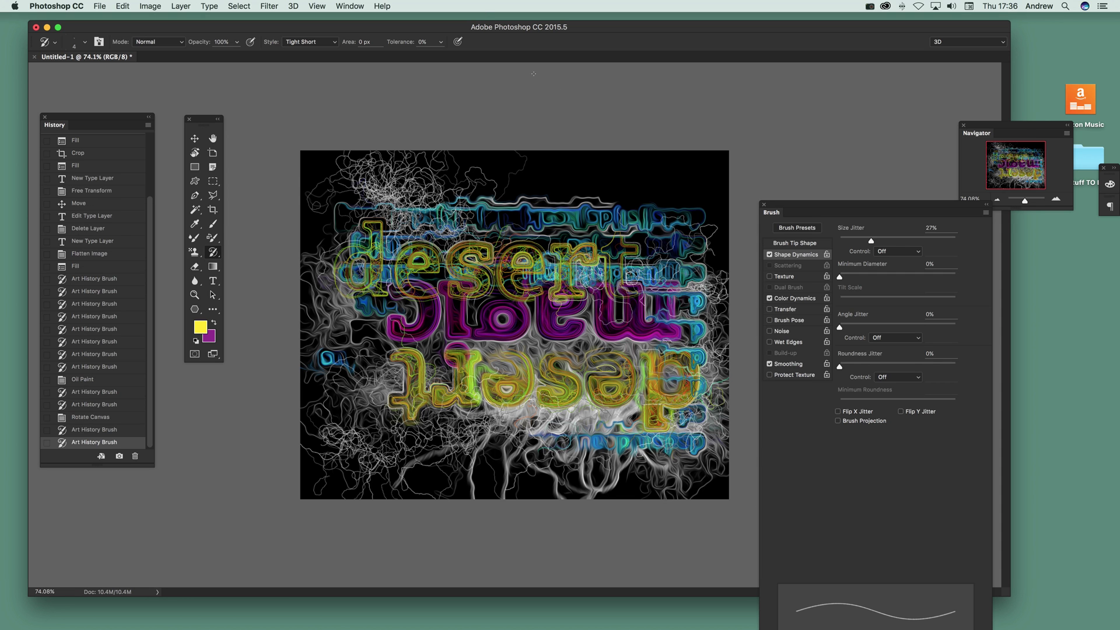
{"action": "mouse_move", "coordinate": [627, 178]}
{"action": "left_mouse_down"}
{"action": "mouse_move", "coordinate": [426, 193]}
{"action": "mouse_move", "coordinate": [318, 275]}
{"action": "mouse_move", "coordinate": [350, 280]}
{"action": "left_mouse_up"}
Make Snapshot 3 the history source and paint upright blue letter lines across the canvas's lower-left area.
{"action": "left_click_drag", "start_coordinate": [150, 226], "coordinate": [153, 140]}
{"action": "left_click", "coordinate": [48, 203]}
{"action": "mouse_move", "coordinate": [505, 467]}
{"action": "left_mouse_down"}
{"action": "mouse_move", "coordinate": [502, 435]}
{"action": "mouse_move", "coordinate": [350, 420]}
{"action": "mouse_move", "coordinate": [455, 432]}
{"action": "left_mouse_up"}
{"action": "mouse_move", "coordinate": [387, 430]}
{"action": "left_mouse_down"}
{"action": "mouse_move", "coordinate": [344, 432]}
{"action": "mouse_move", "coordinate": [555, 440]}
{"action": "mouse_move", "coordinate": [527, 475]}
{"action": "mouse_move", "coordinate": [379, 461]}
{"action": "mouse_move", "coordinate": [578, 461]}
{"action": "mouse_move", "coordinate": [444, 481]}
{"action": "left_mouse_up"}
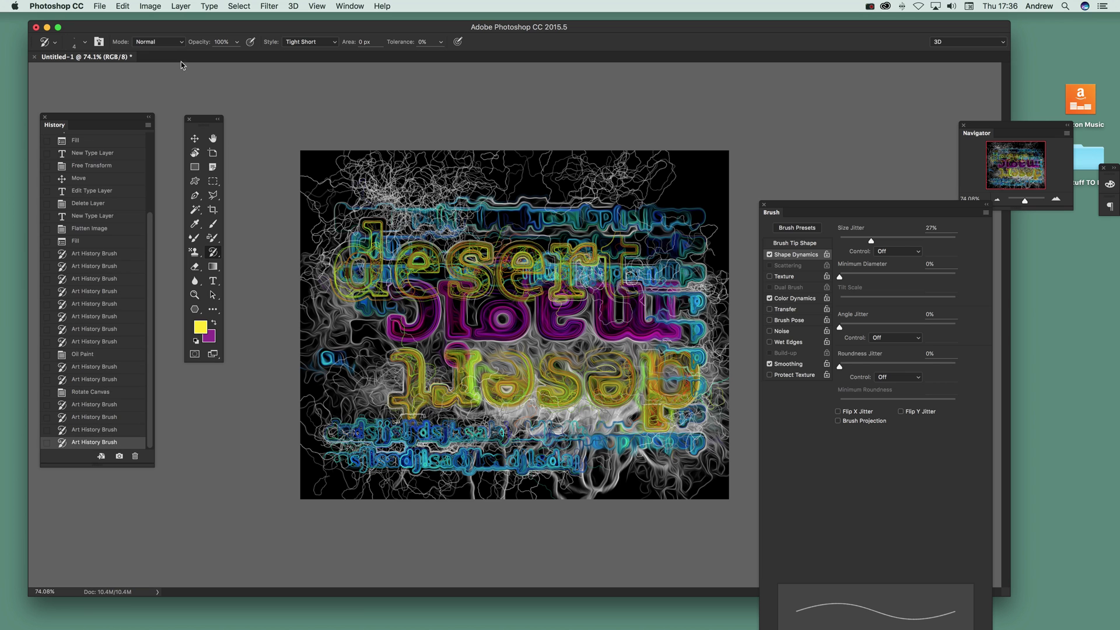
{"action": "left_click", "coordinate": [158, 42]}
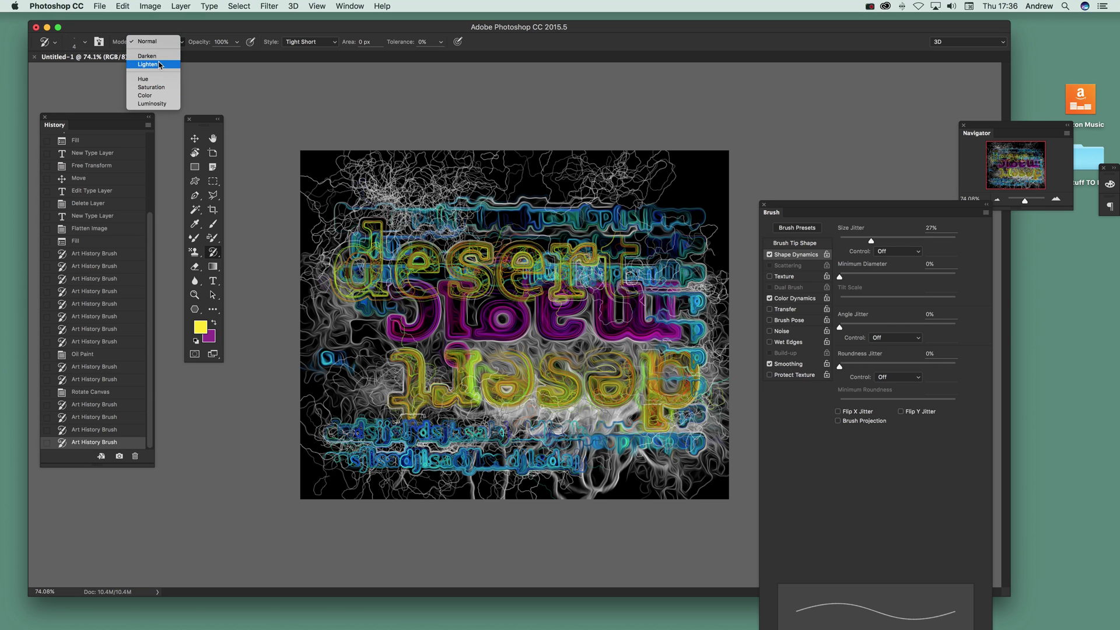
{"action": "left_click", "coordinate": [293, 28]}
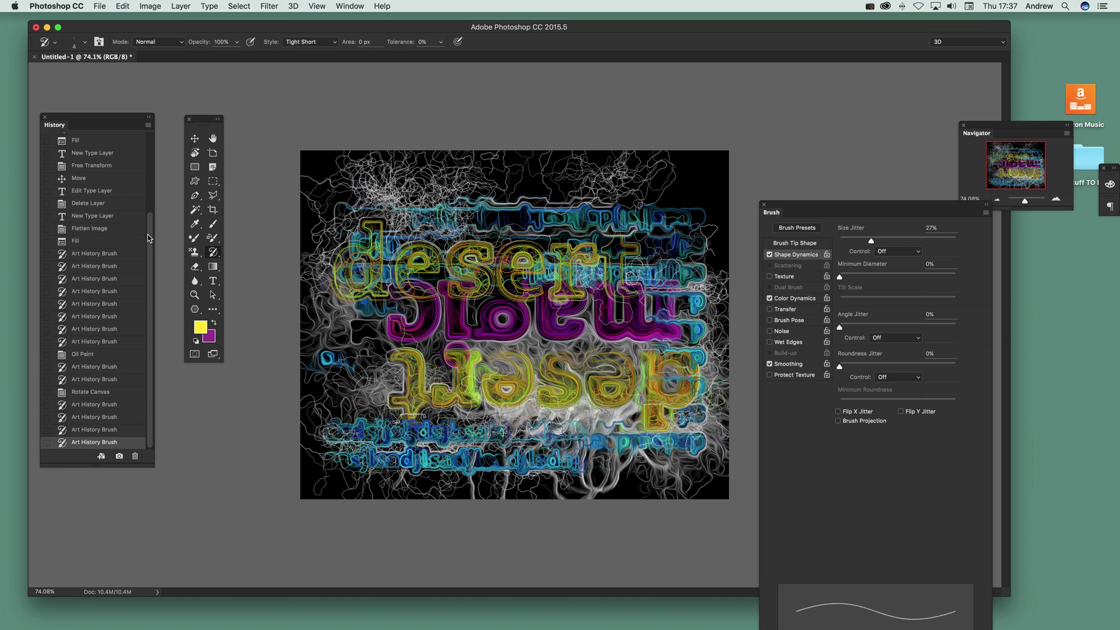
{"action": "scroll", "coordinate": [149, 239], "scroll_direction": "up", "scroll_amount": 5}
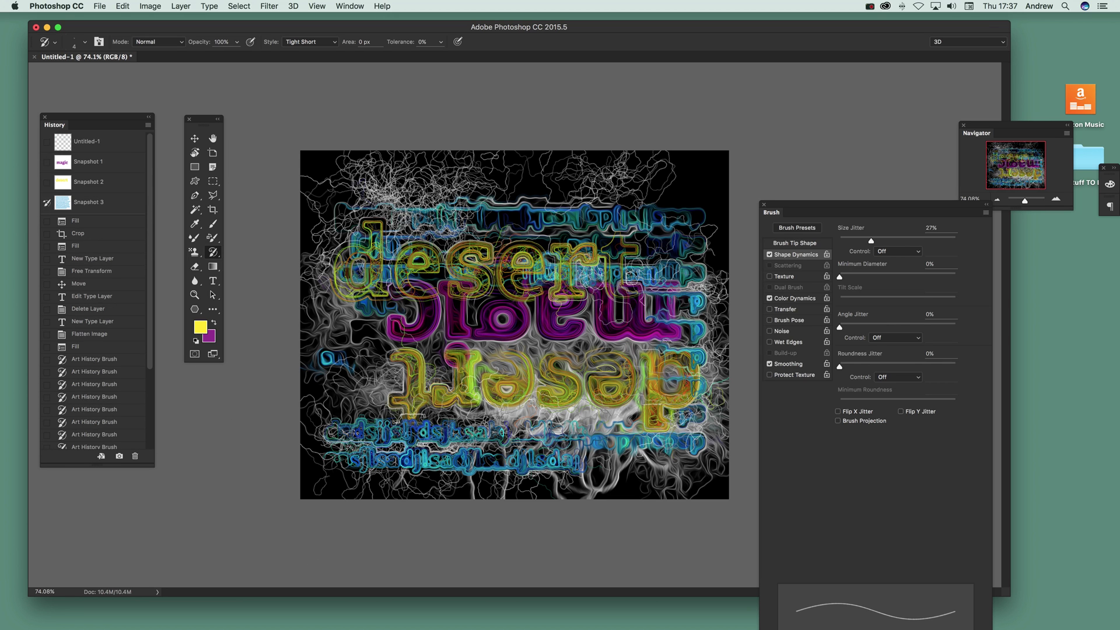